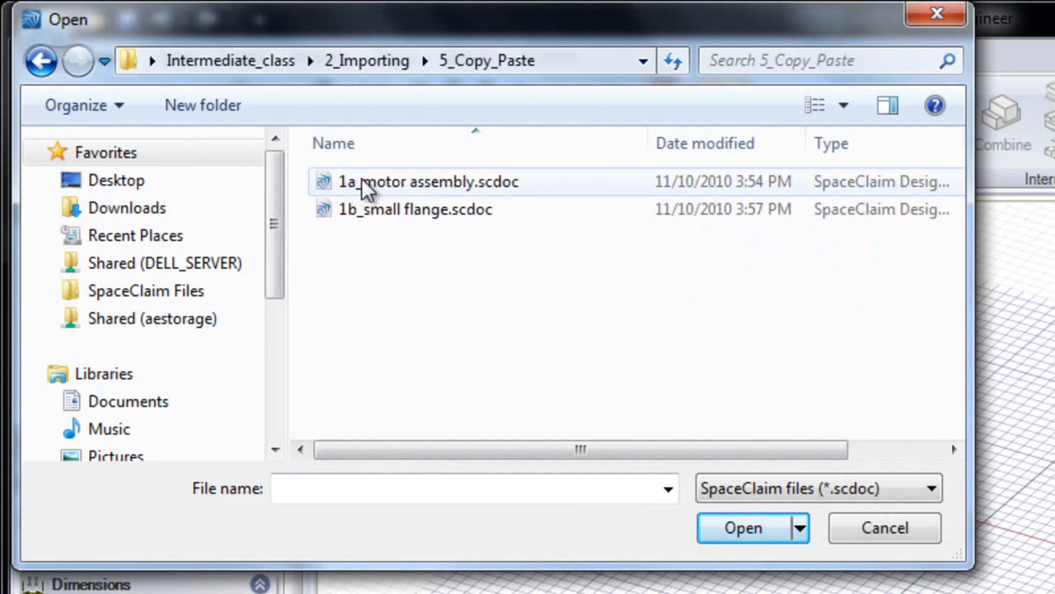
Open 1a_motor assembly.scdoc and expand Component10 in the structure tree
double_click(365, 188)
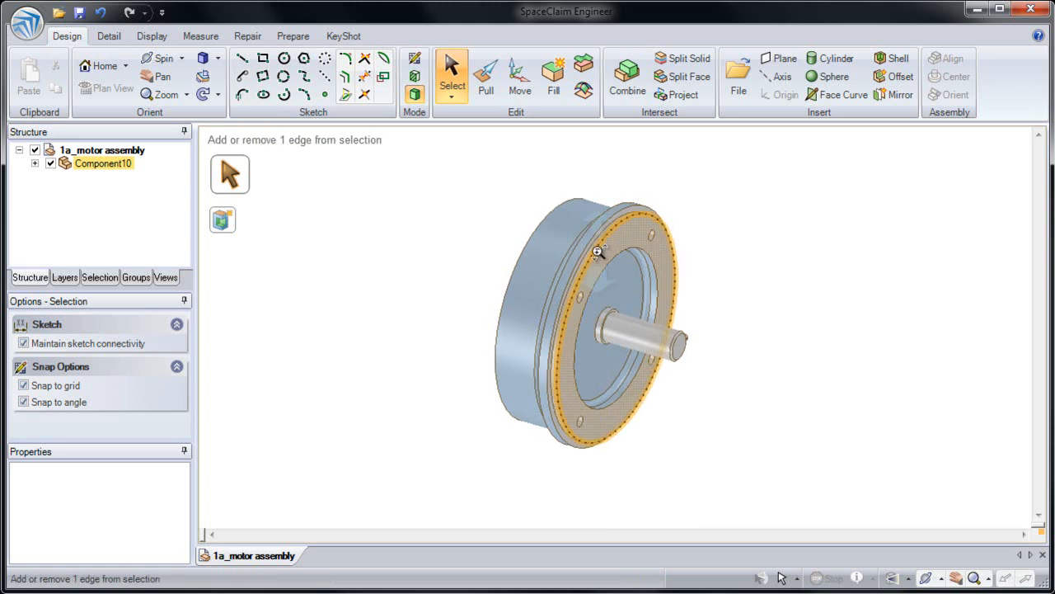
scroll(597, 248, "up", 5)
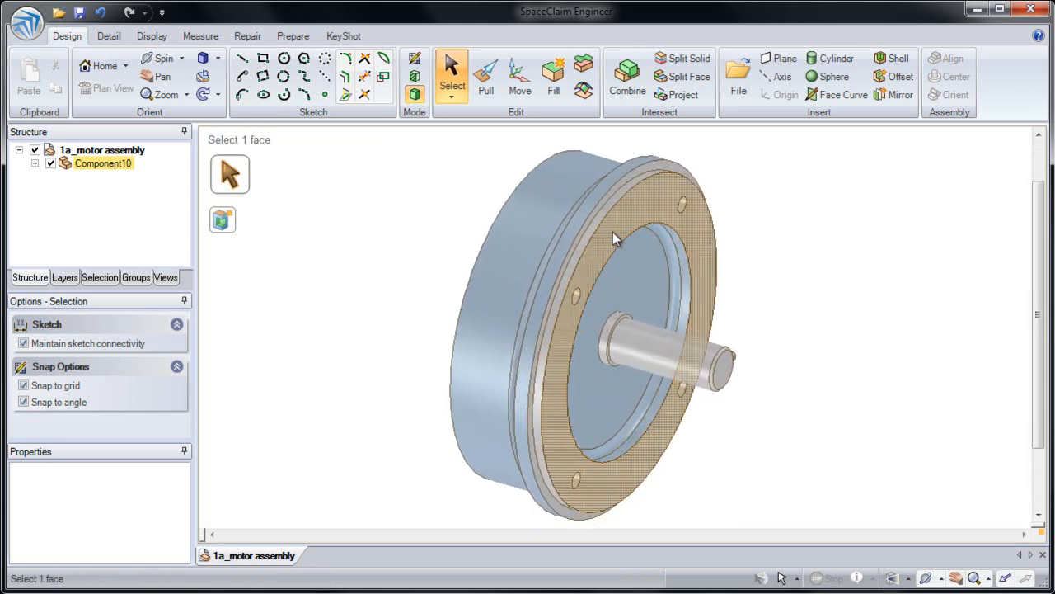
left_click(35, 164)
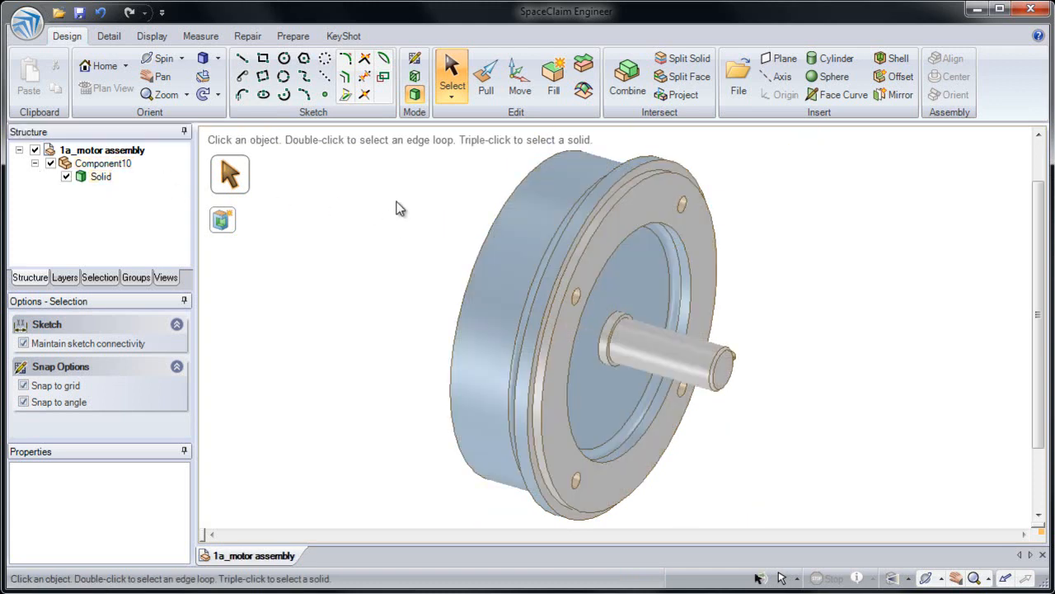
Copy the motor's front annular face and the outer rim ledge face, and paste them as separate surfaces
middle_click_drag(624, 182, 624, 220, "ctrl")
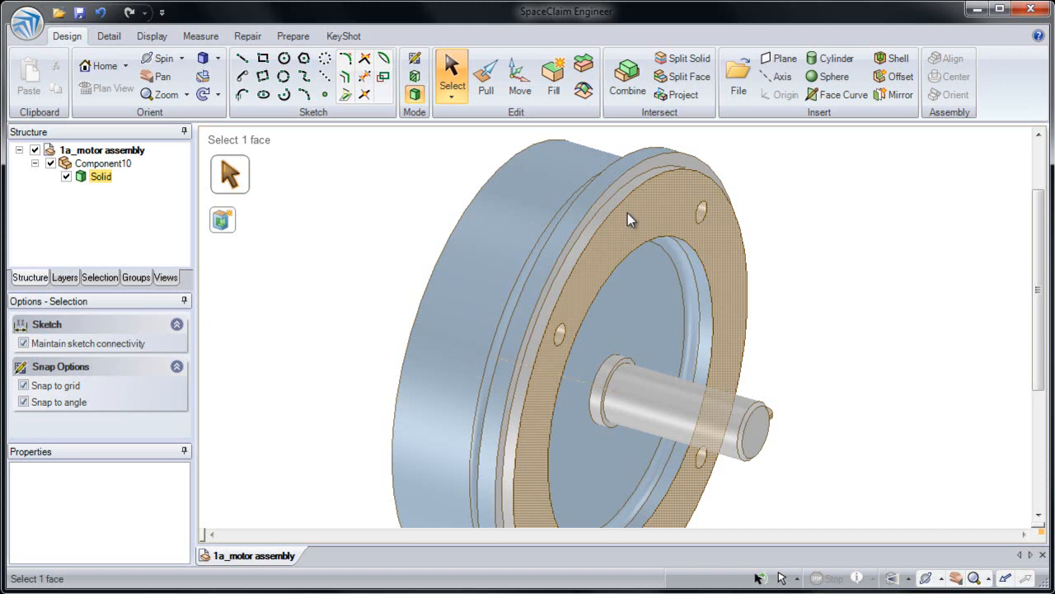
middle_click_drag(649, 169, 639, 224, "ctrl")
left_click(653, 230)
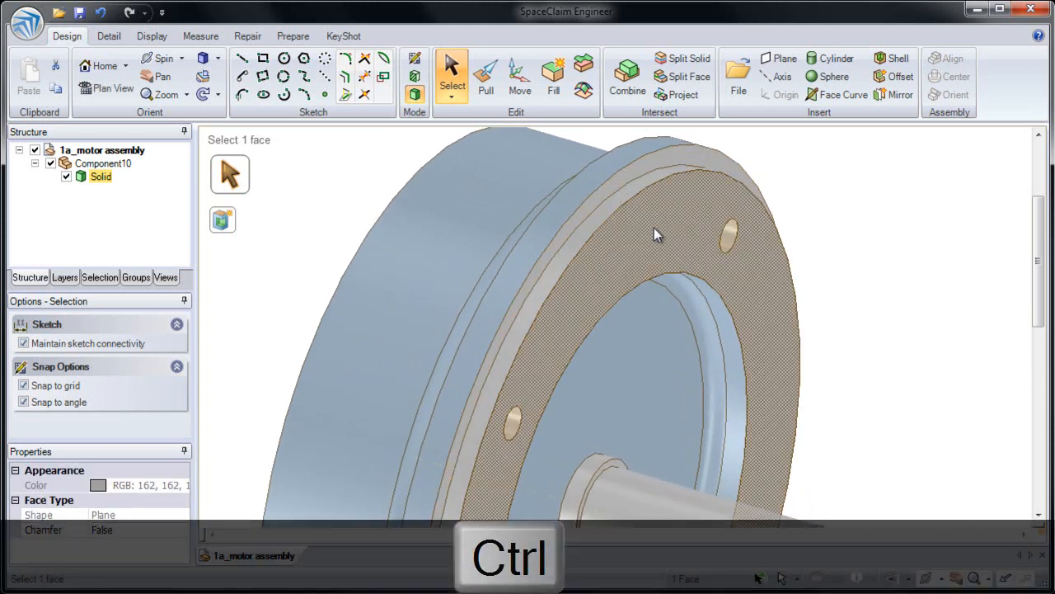
left_click(657, 160, "ctrl")
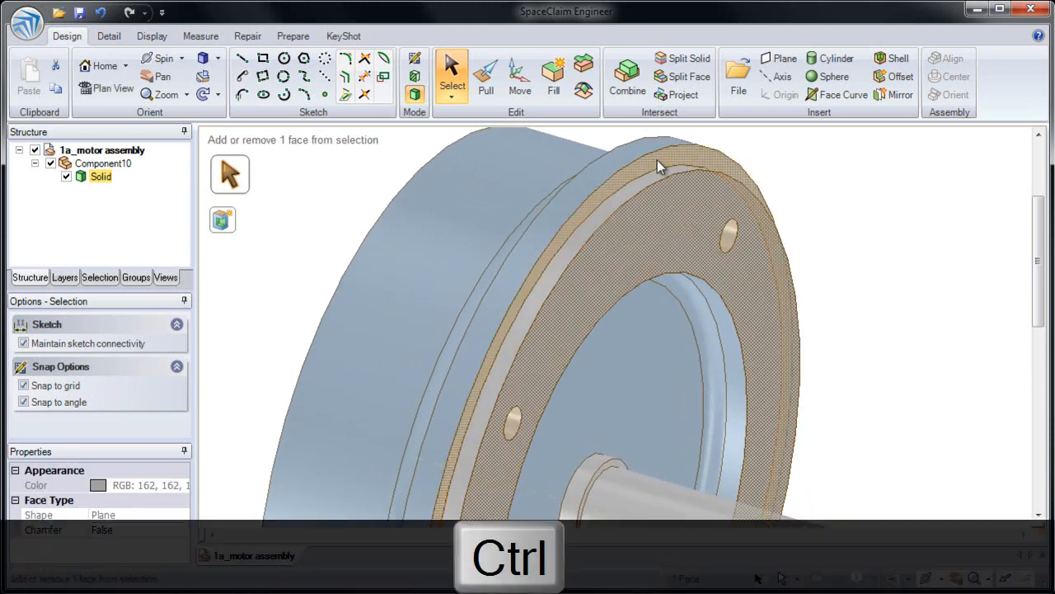
left_click(657, 159, "ctrl")
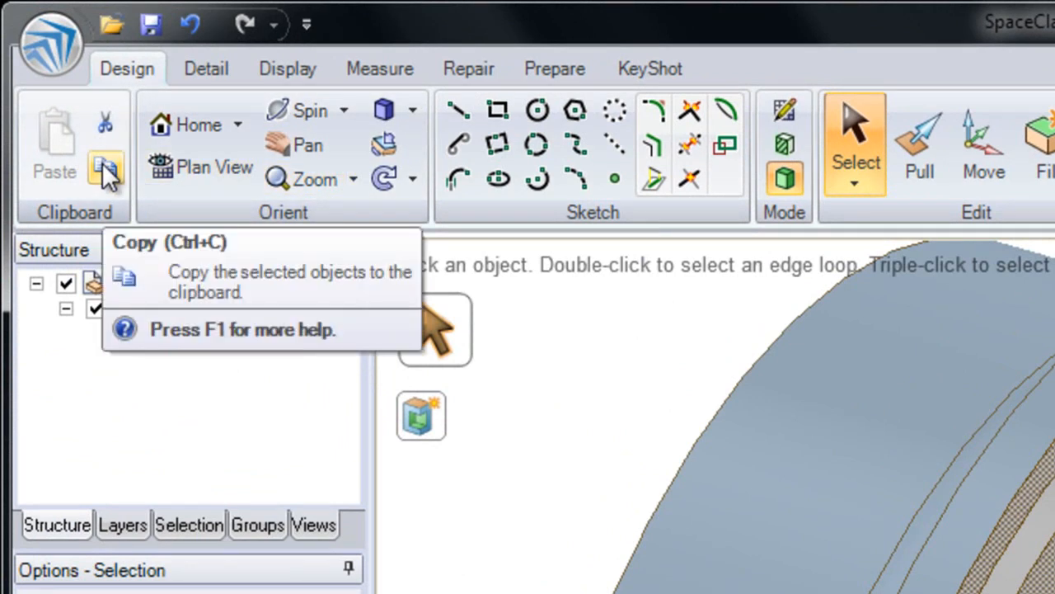
left_click(103, 163)
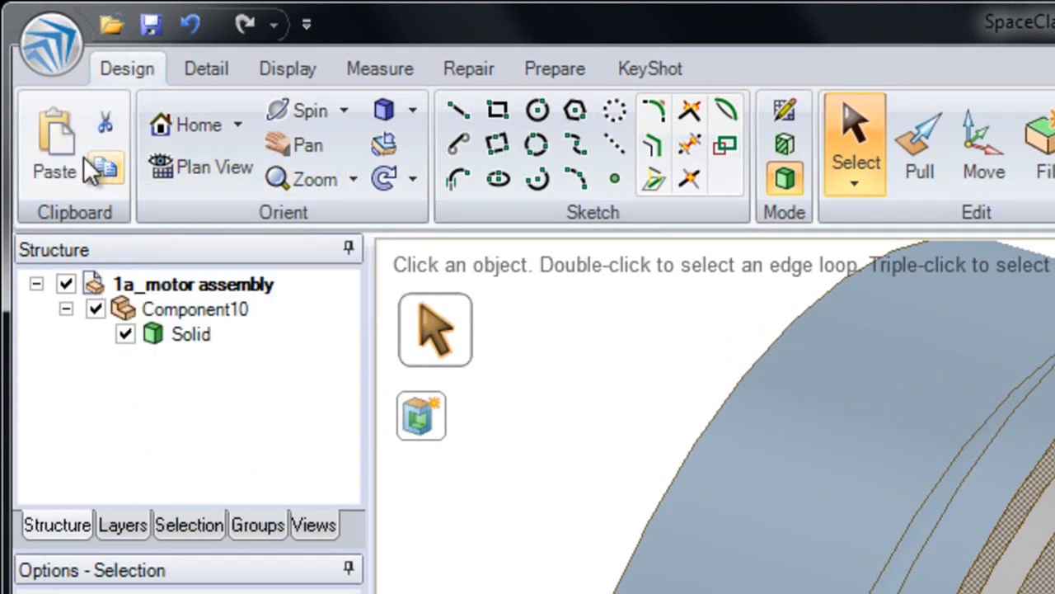
left_click(63, 153)
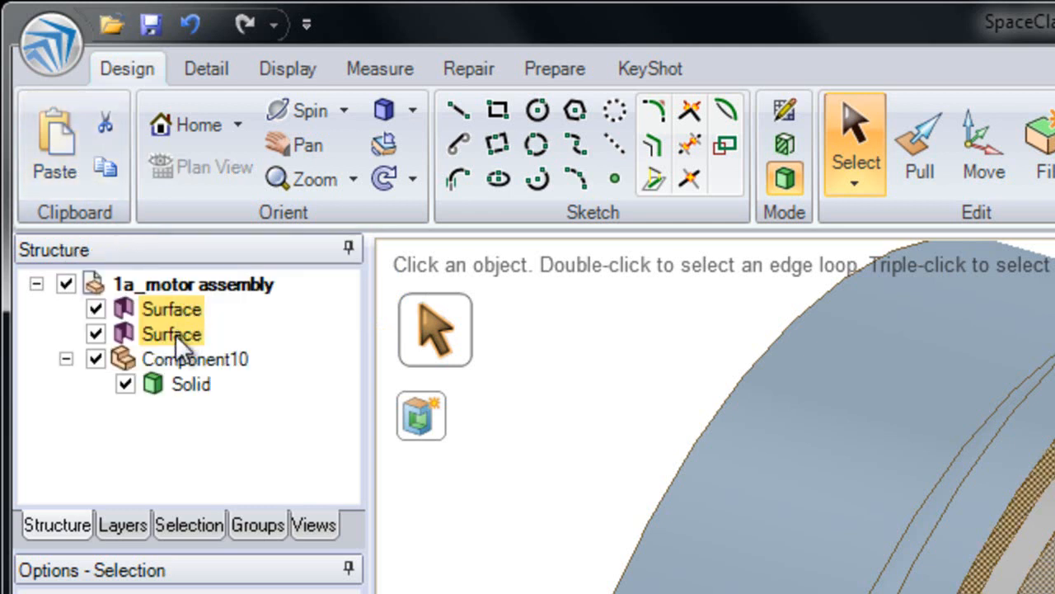
Hide Component10 so only the two pasted surfaces are displayed
left_click(169, 358)
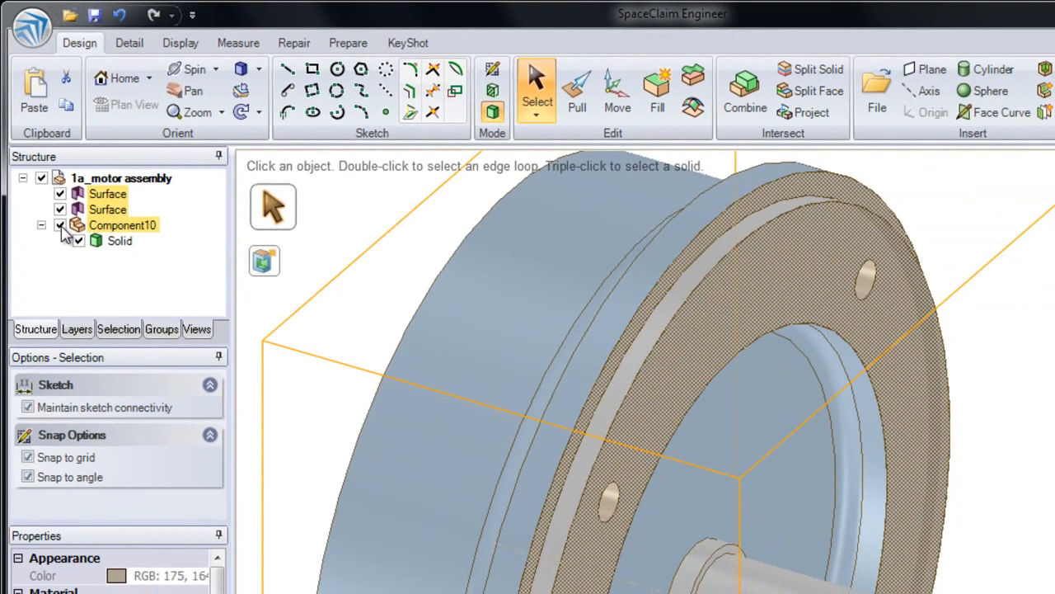
left_click(60, 226)
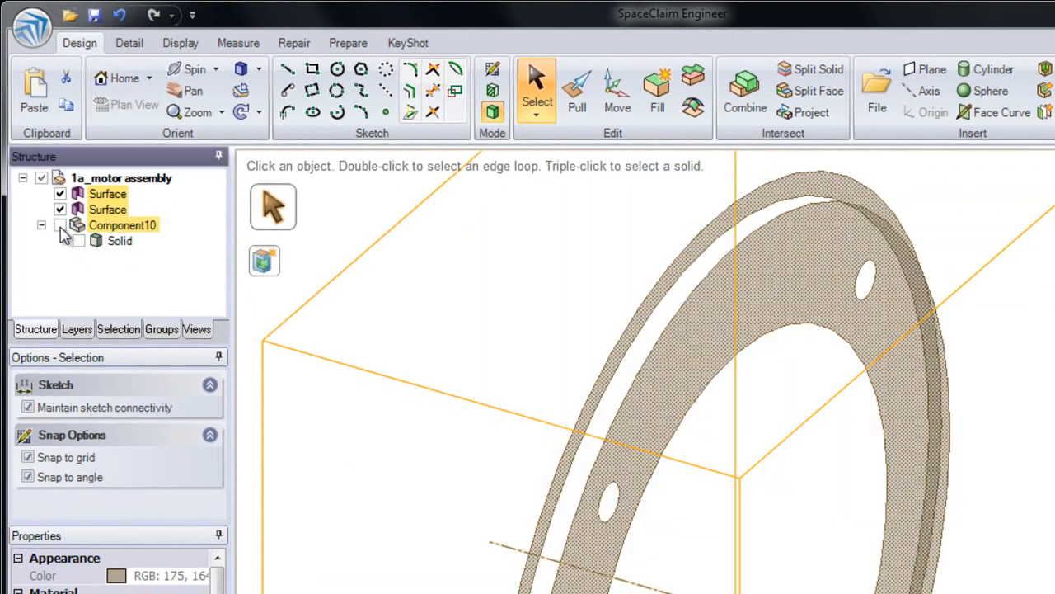
left_click(450, 274)
middle_click_drag(449, 274, 523, 232, "ctrl")
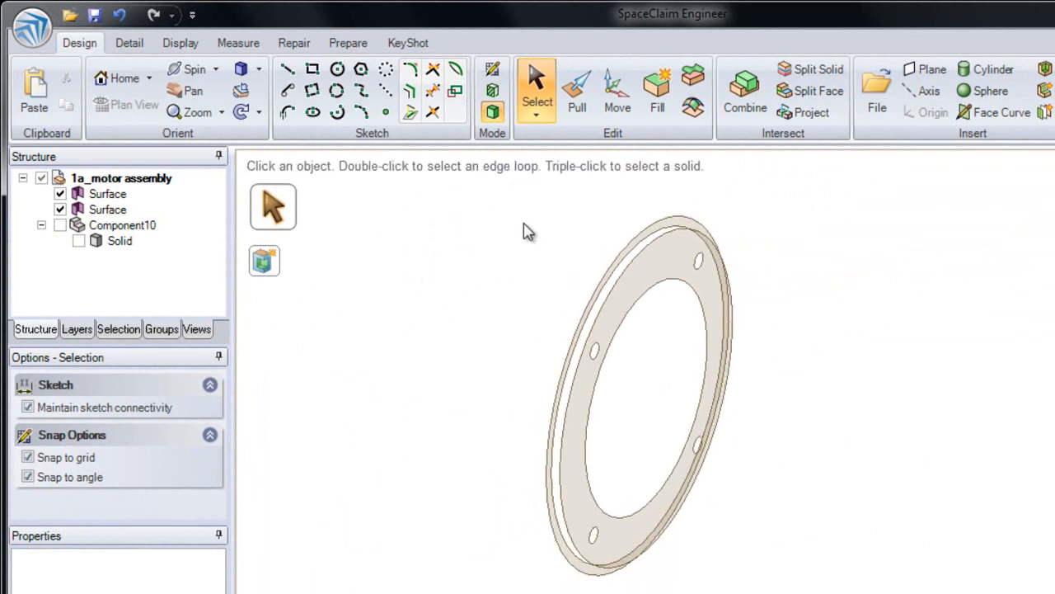
Pull both pasted ring surfaces together by 30 mm into a solid
left_click(577, 92)
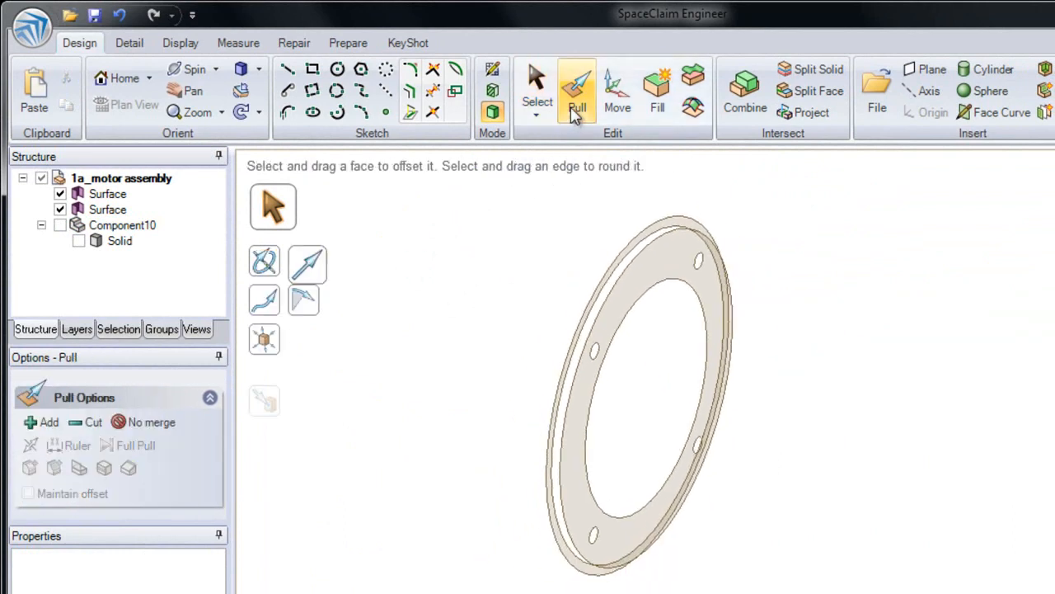
left_click_drag(466, 189, 792, 593)
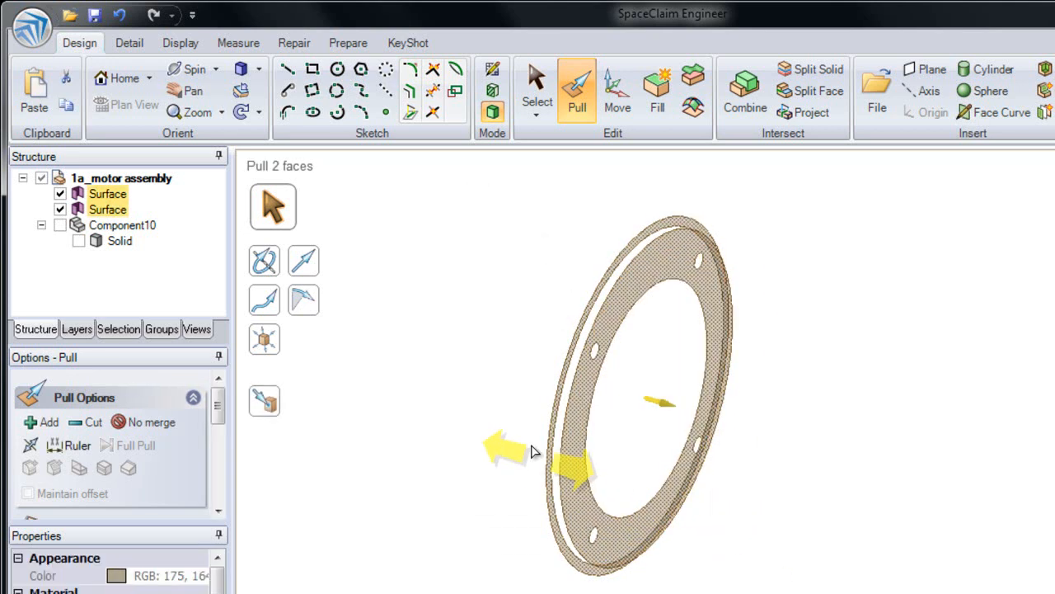
left_click_drag(464, 311, 528, 348)
type("30")
key("Return")
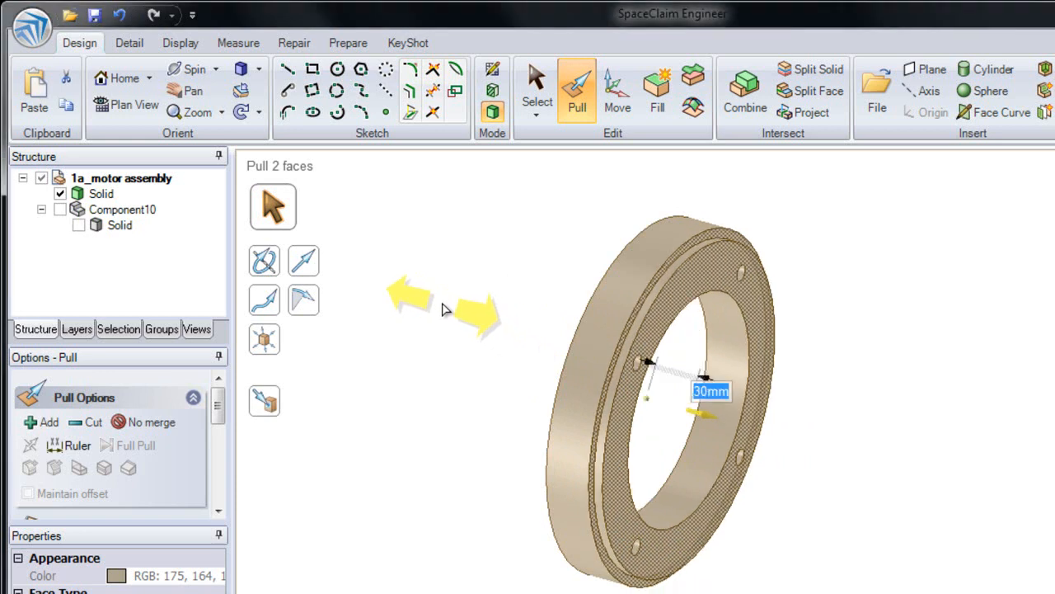
left_click(471, 307)
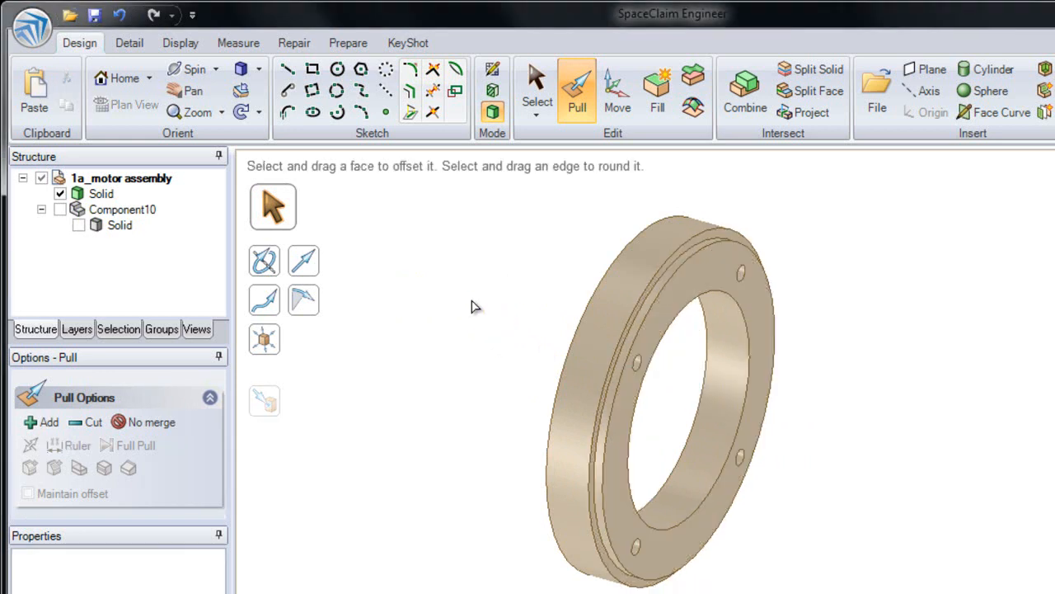
Pull the recessed outer ledge face up to the ring's front face to remove the step
middle_click_drag(523, 308, 576, 348)
left_click(606, 311)
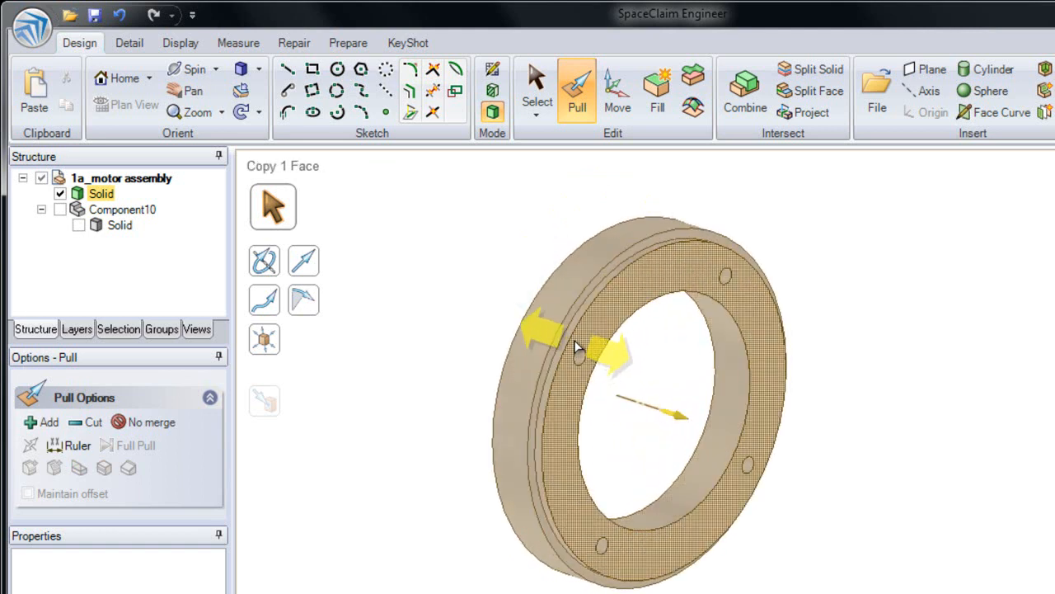
left_click(575, 349)
scroll(581, 363, "up", 5)
middle_click_drag(589, 377, 660, 384)
left_click(642, 385)
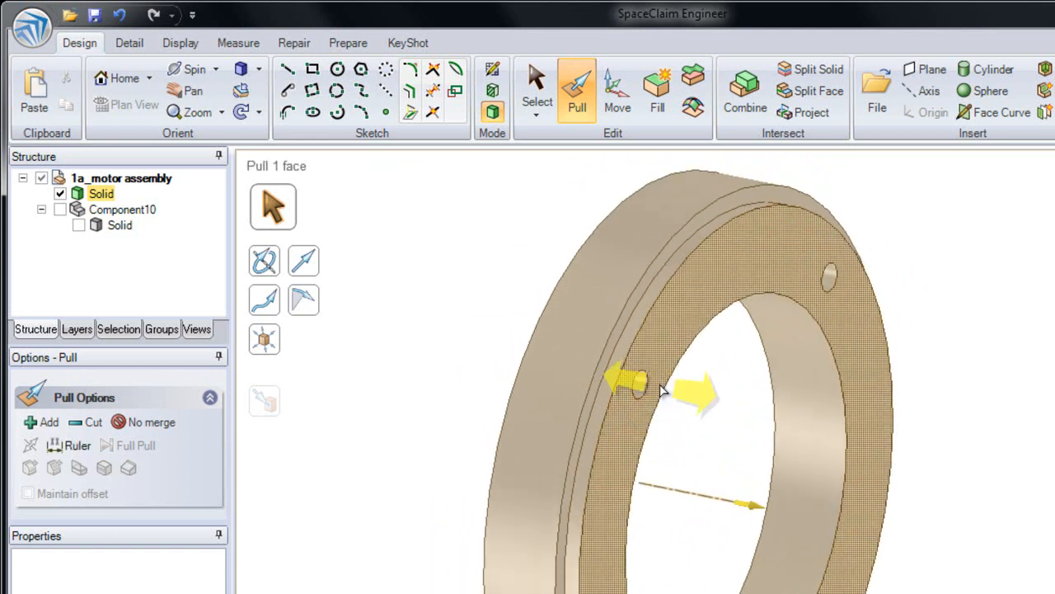
left_click(717, 233)
left_click(723, 219)
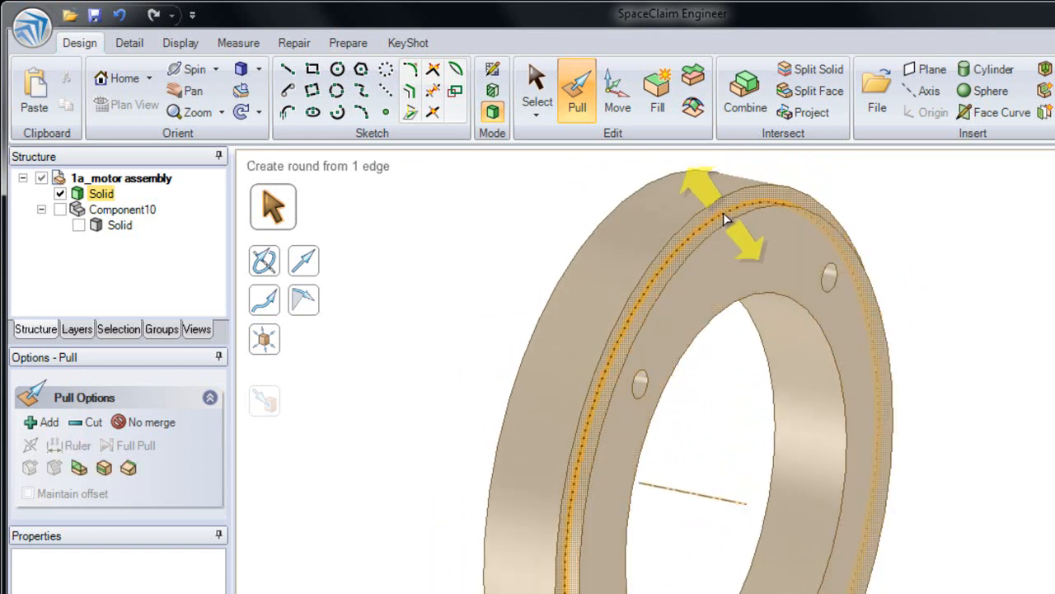
left_click(726, 212)
left_click(728, 204)
left_click_drag(730, 208, 486, 271)
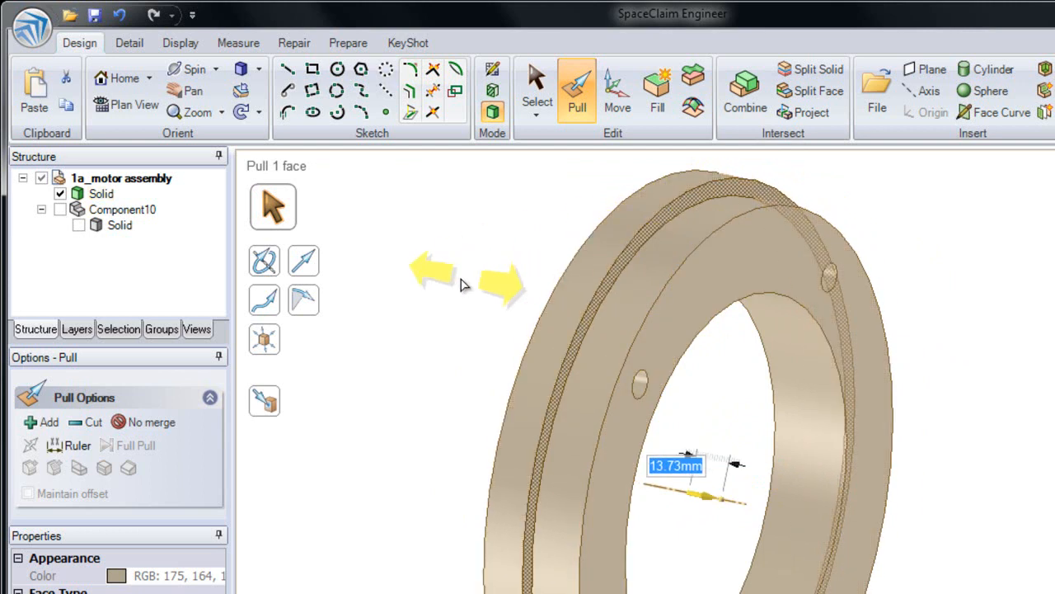
left_click(265, 402)
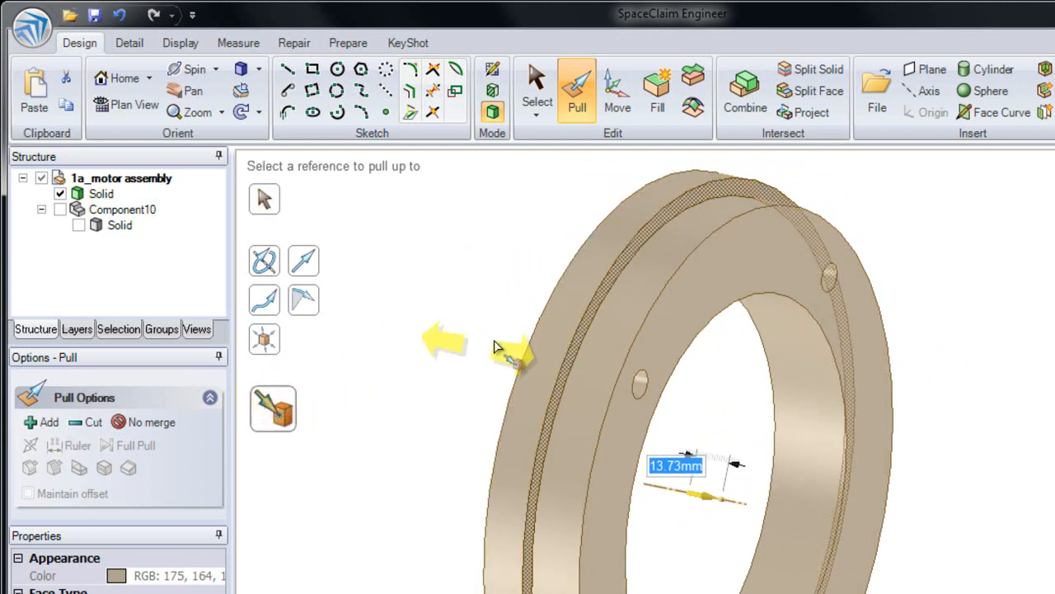
left_click(706, 297)
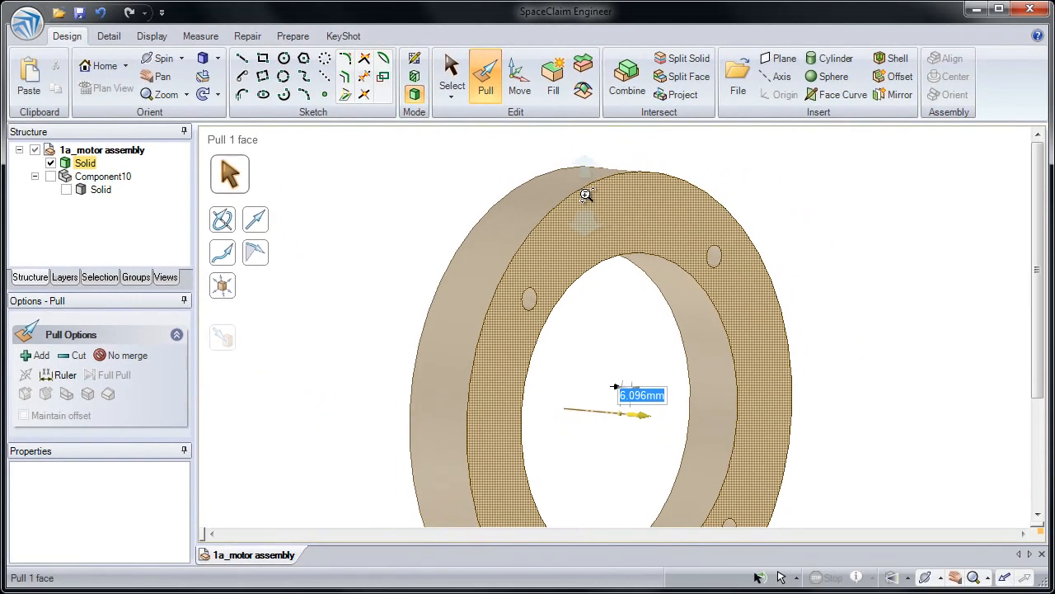
Copy the edge of the upper-left bolt hole outward by 5 mm on the ring's front face
middle_click_drag(585, 200, 584, 281)
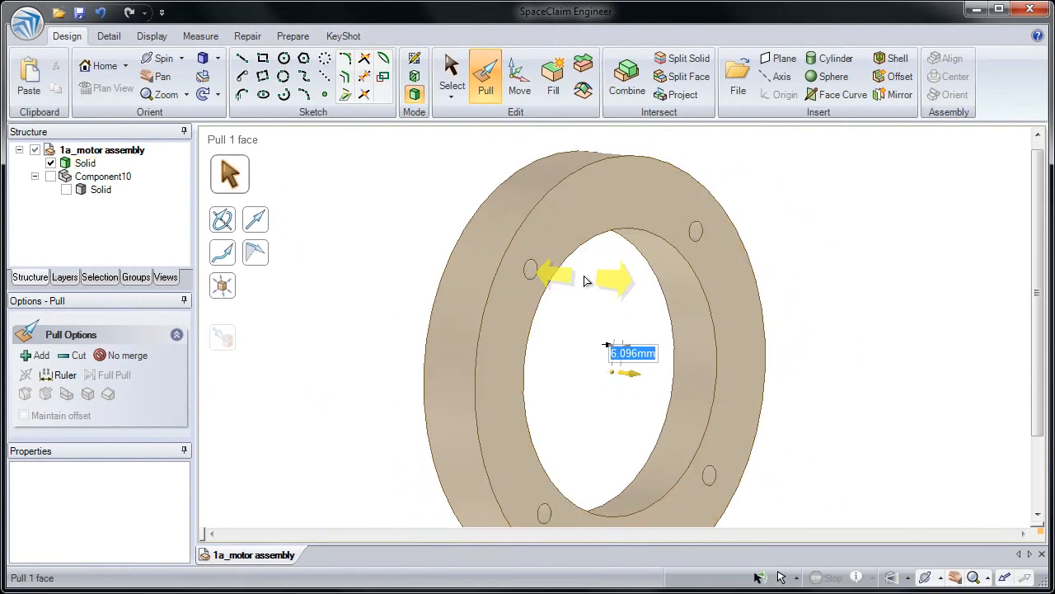
middle_click_drag(584, 282, 572, 250, "shift")
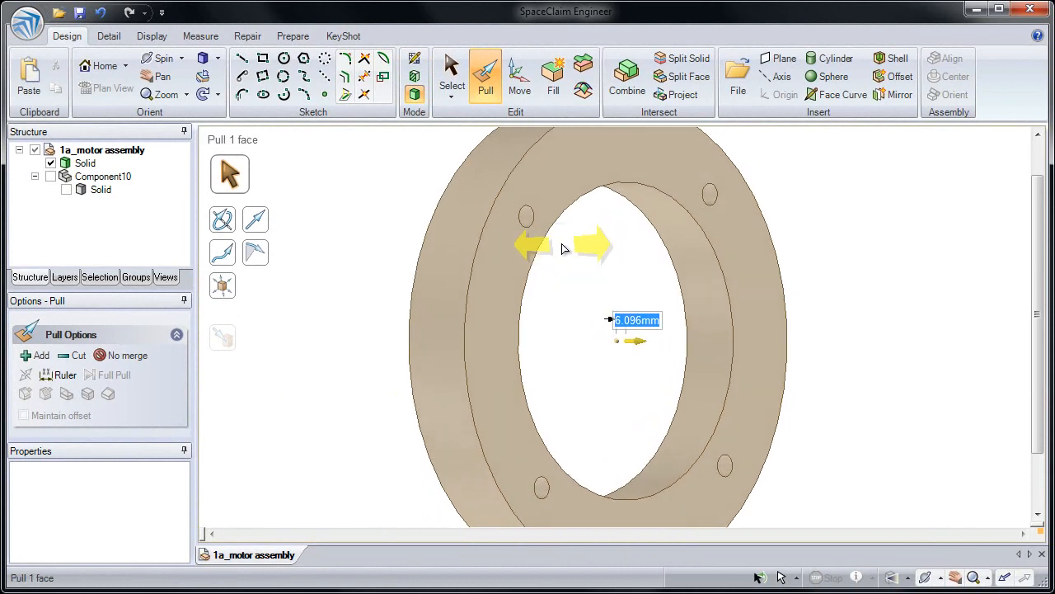
left_click(537, 218)
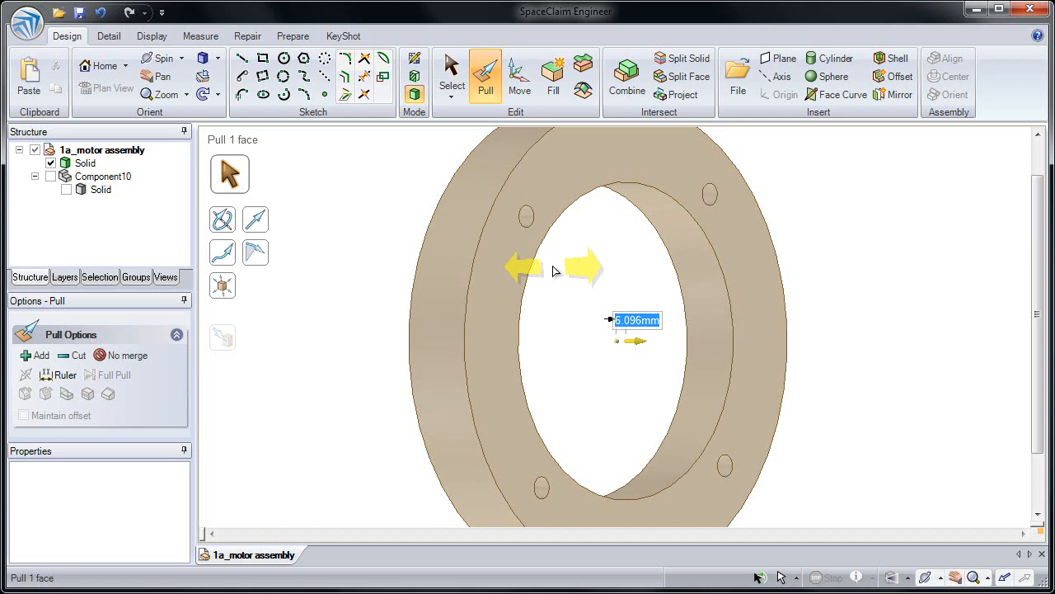
left_click(534, 213)
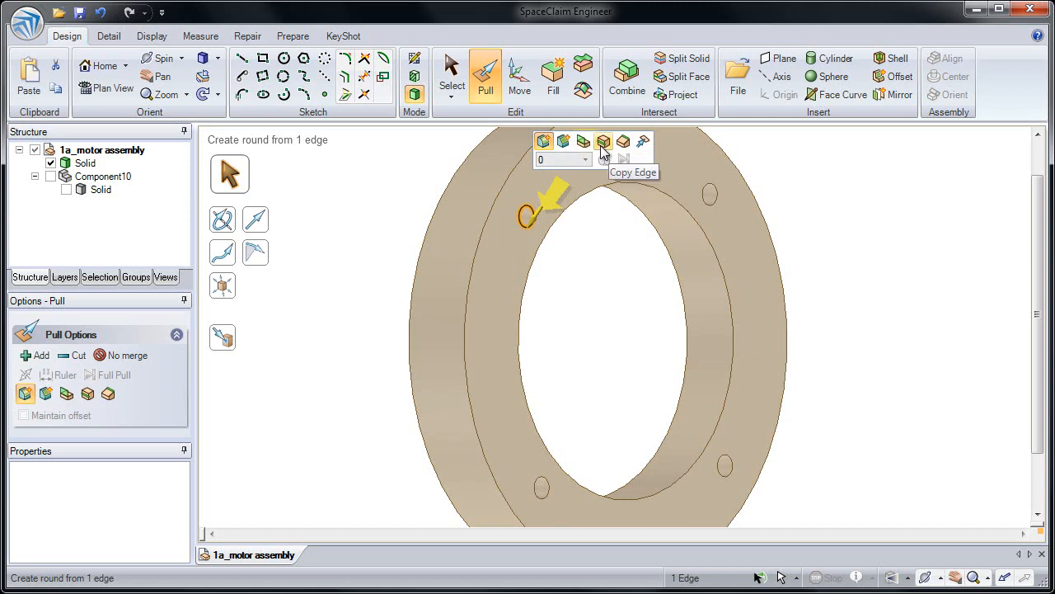
left_click(603, 143)
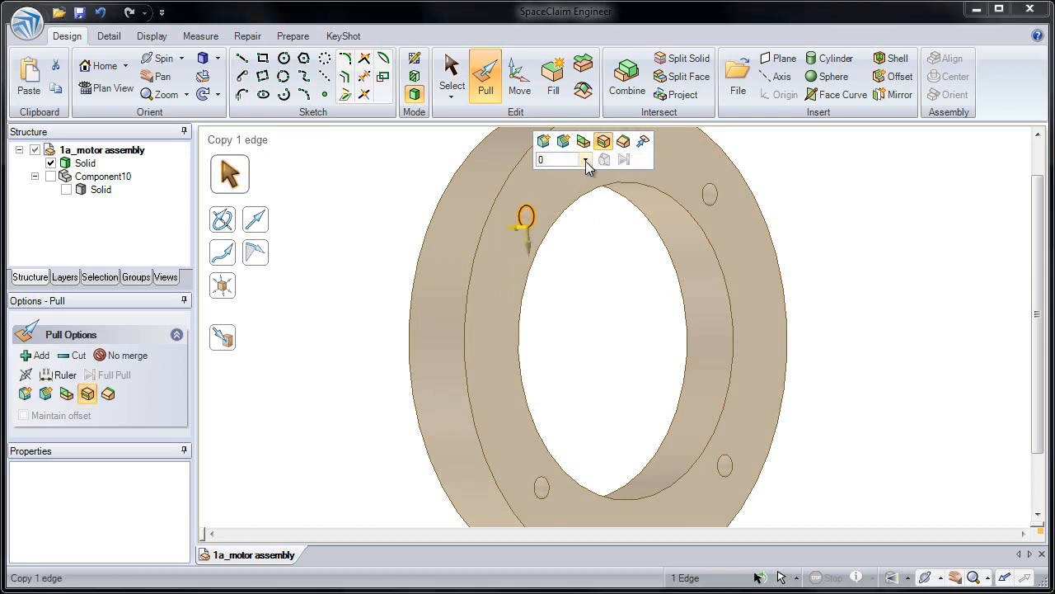
left_click_drag(528, 241, 529, 253)
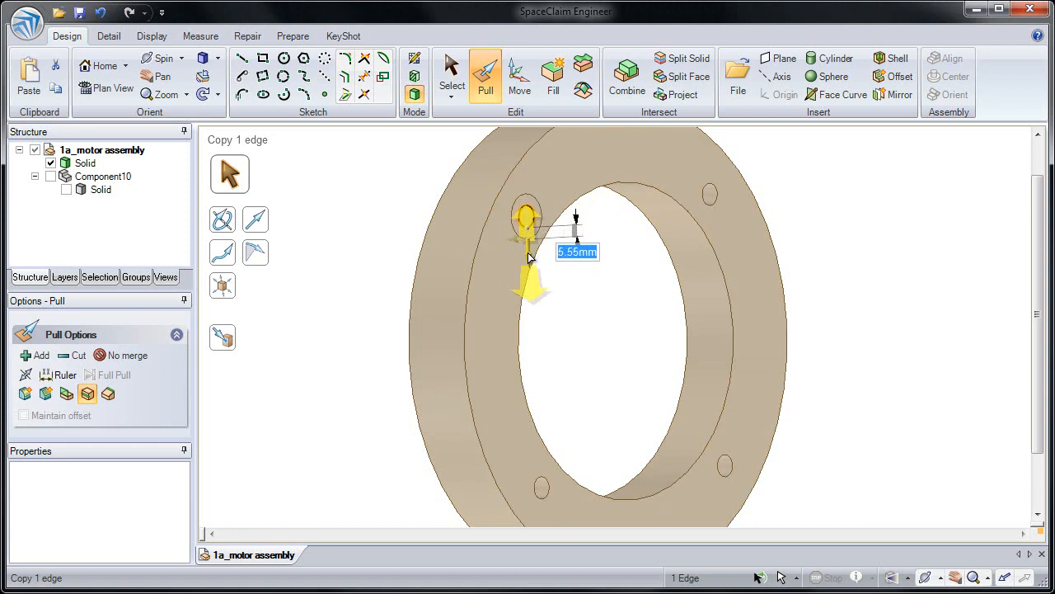
left_click_drag(528, 252, 529, 253)
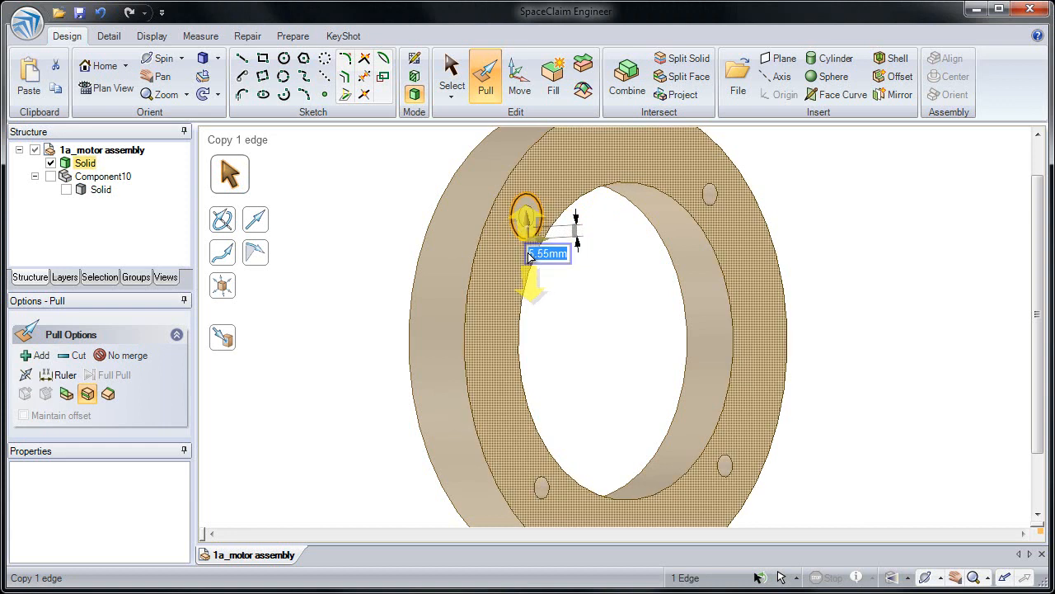
type("5")
key("Return")
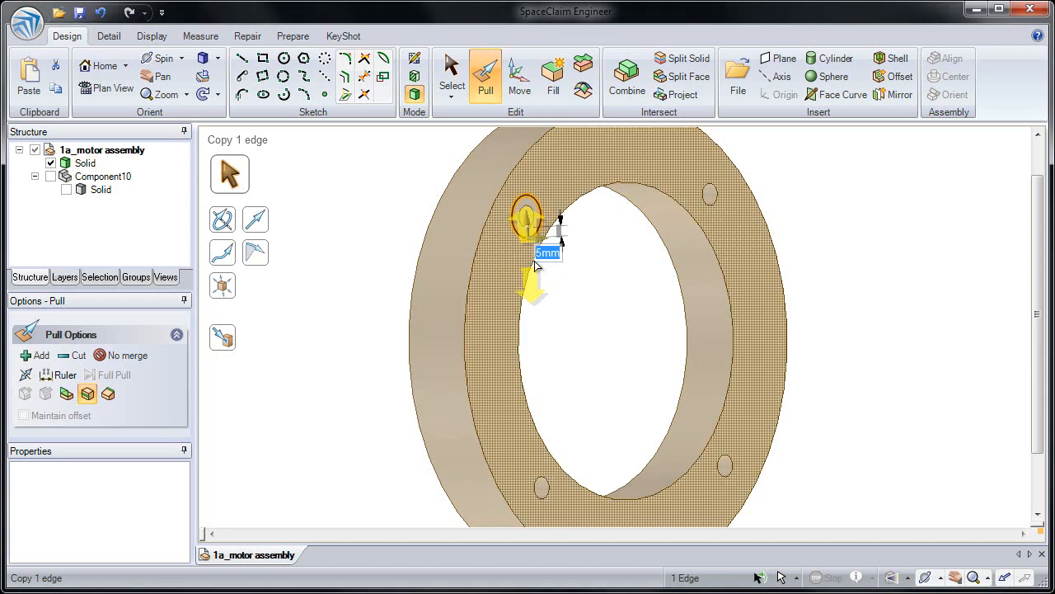
Pull the small ring face around the bolt hole inward by 3 mm to form a counterbore
left_click(579, 308)
left_click(530, 231)
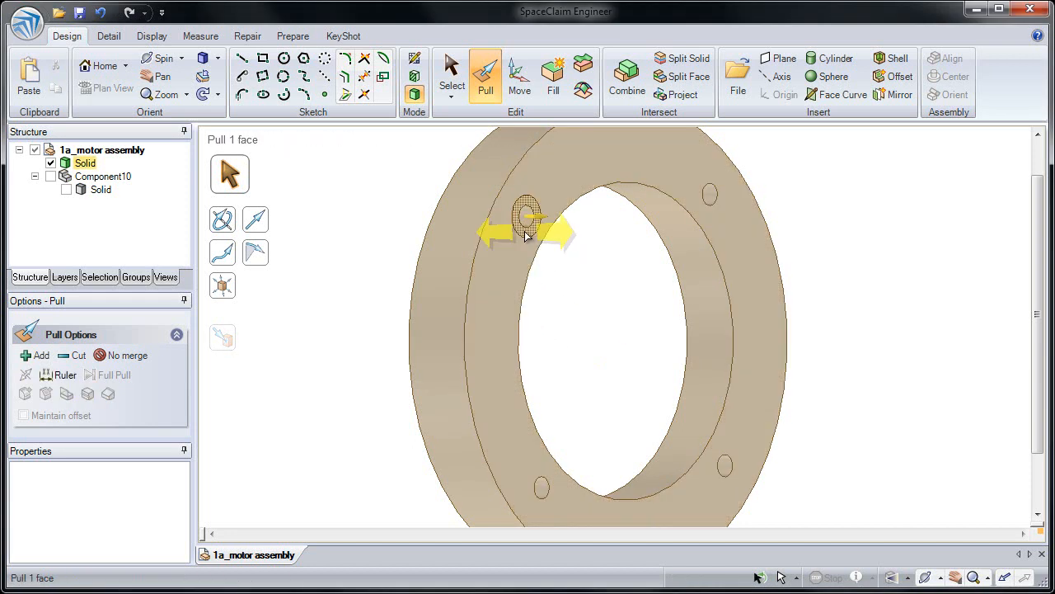
left_click_drag(579, 269, 571, 273)
type("3")
key("Return")
key("Escape")
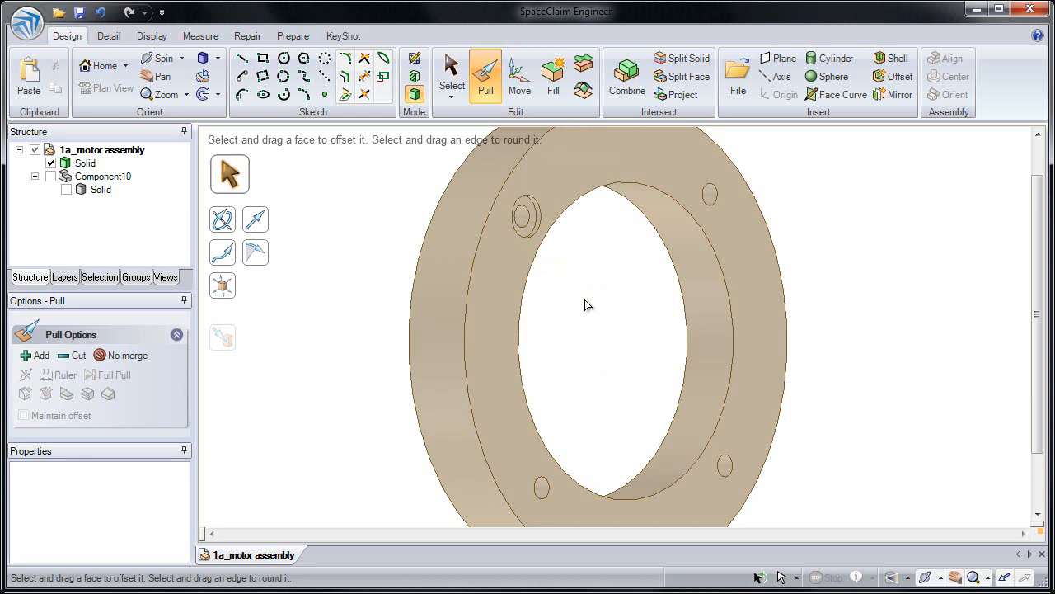
Undo the counterbore pull and the copied hole edge
key("ctrl+z")
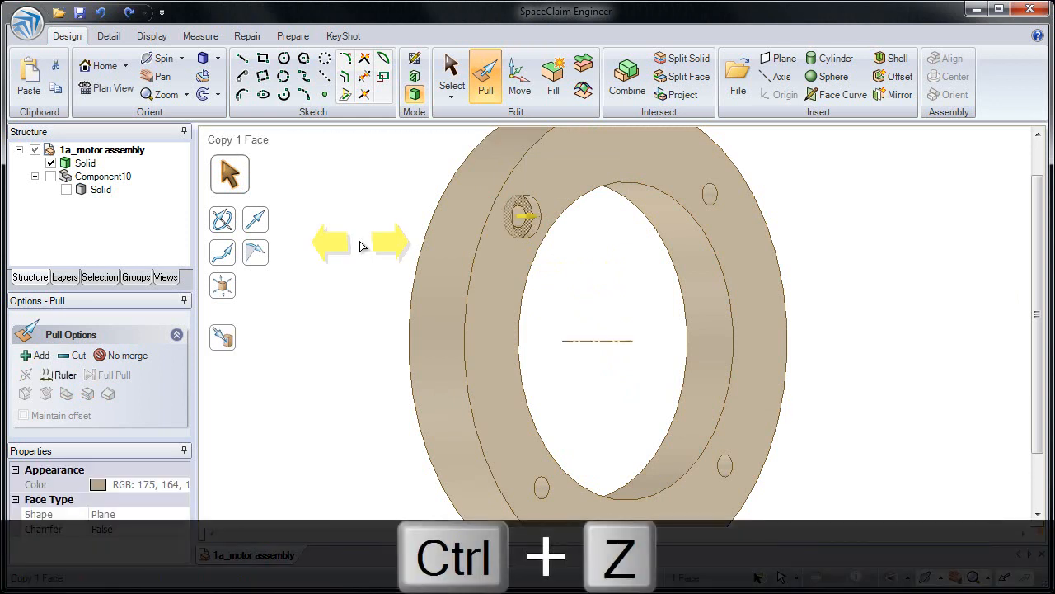
key("ctrl+z")
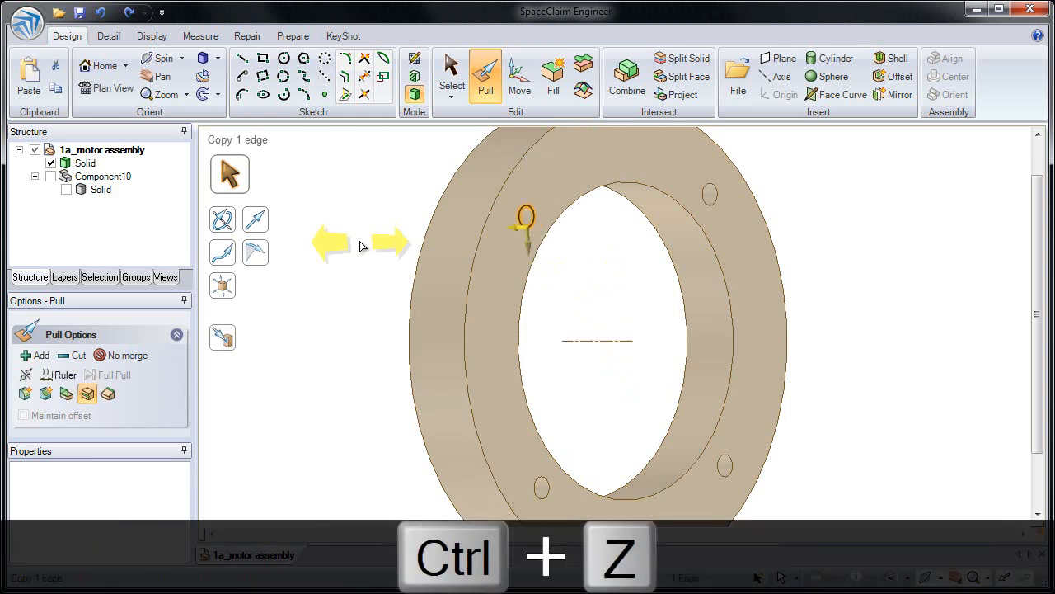
key("ctrl+z")
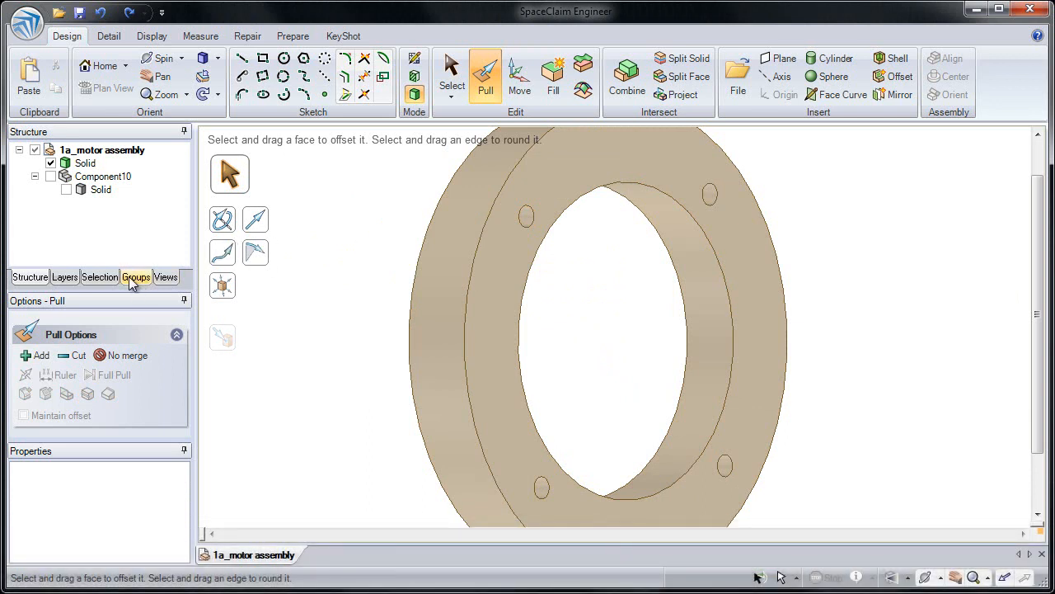
Select the equal-length edges of all four bolt holes on the ring's front face and copy them outward by 5 mm
left_click(100, 278)
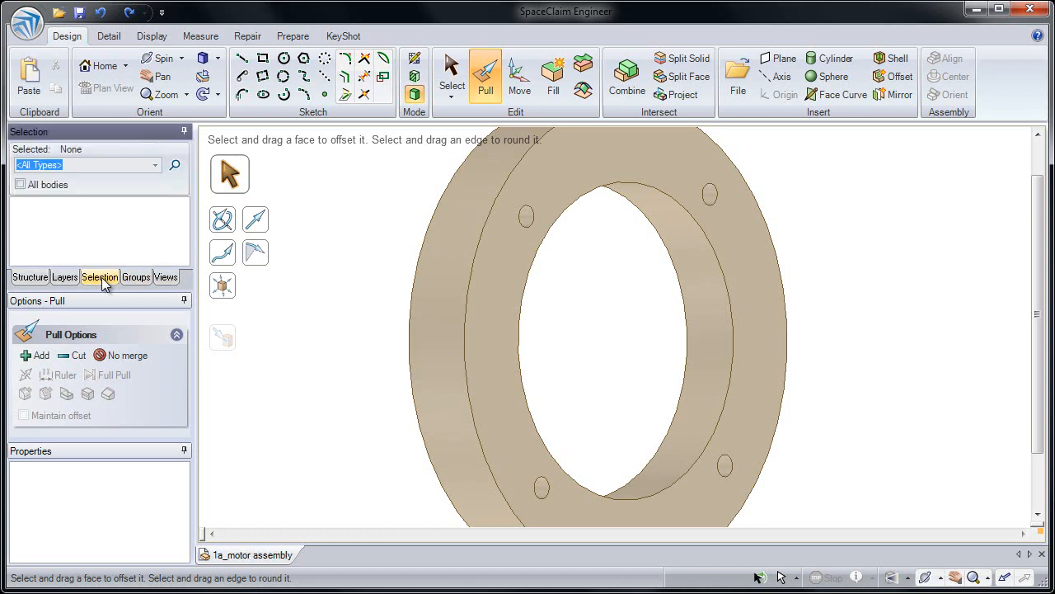
left_click(521, 224)
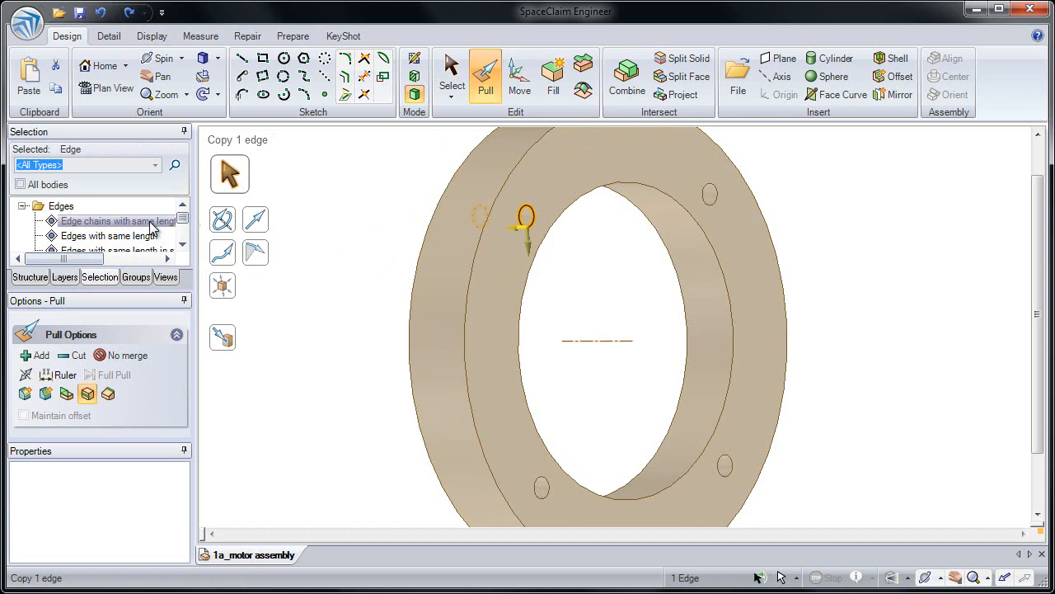
left_click_drag(182, 217, 182, 223)
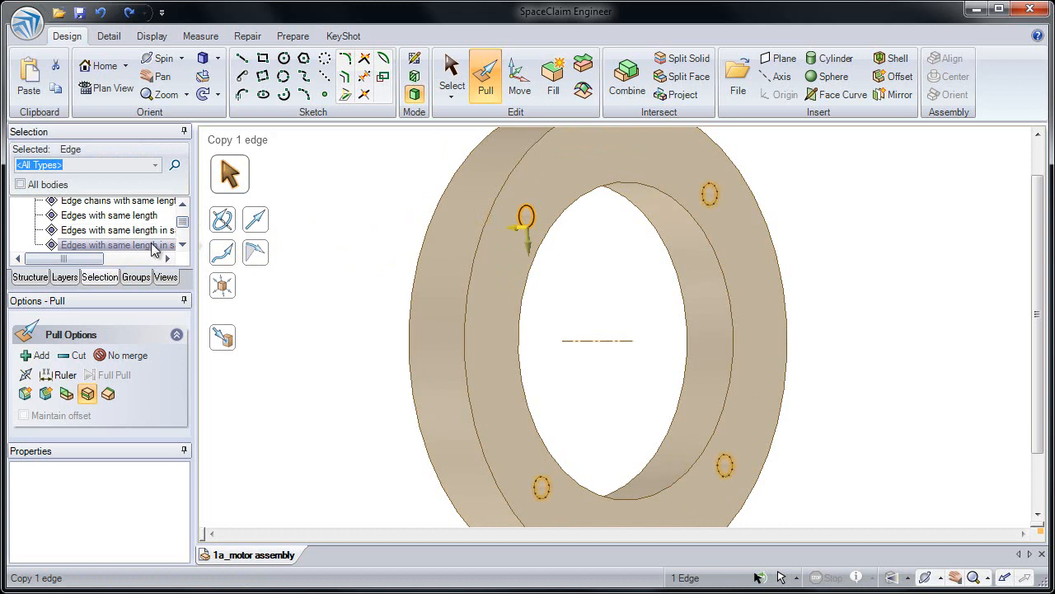
left_click(153, 245)
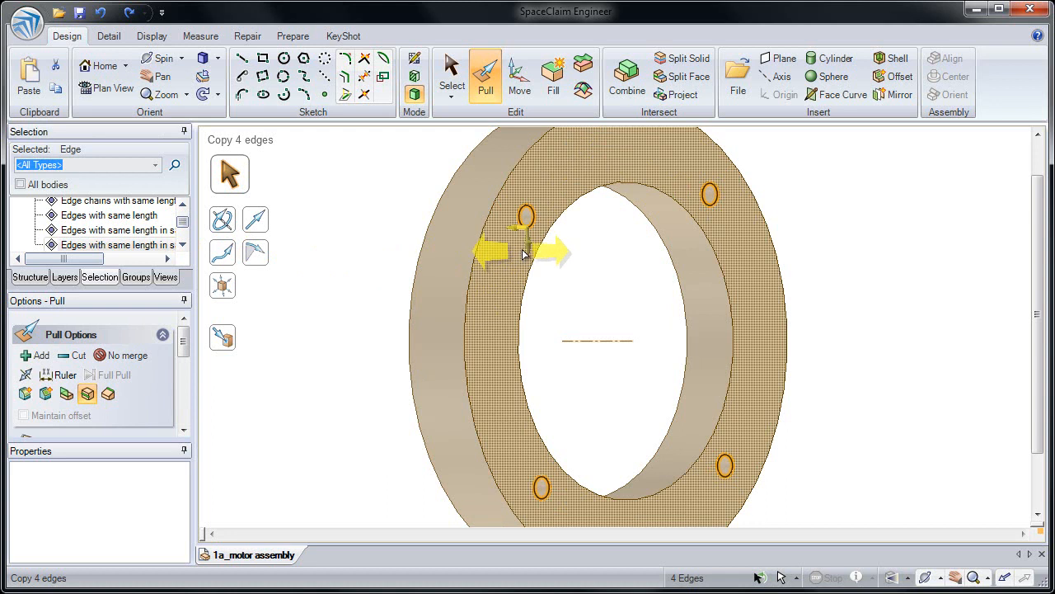
mouse_move(530, 251)
left_mouse_down()
mouse_move(532, 239)
mouse_move(530, 262)
left_mouse_up()
type("5")
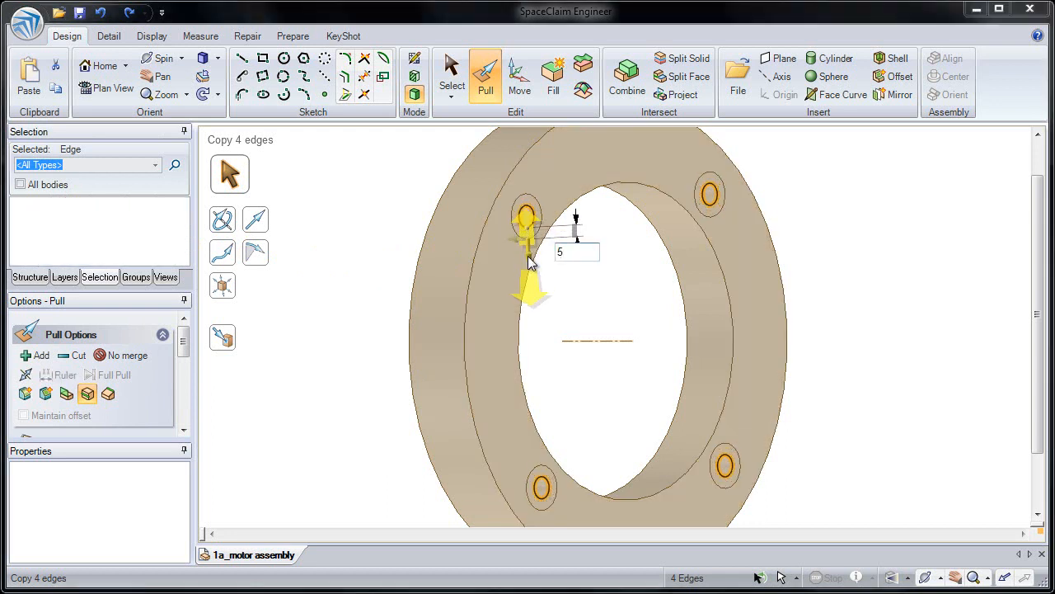
key("Return")
left_click(560, 294)
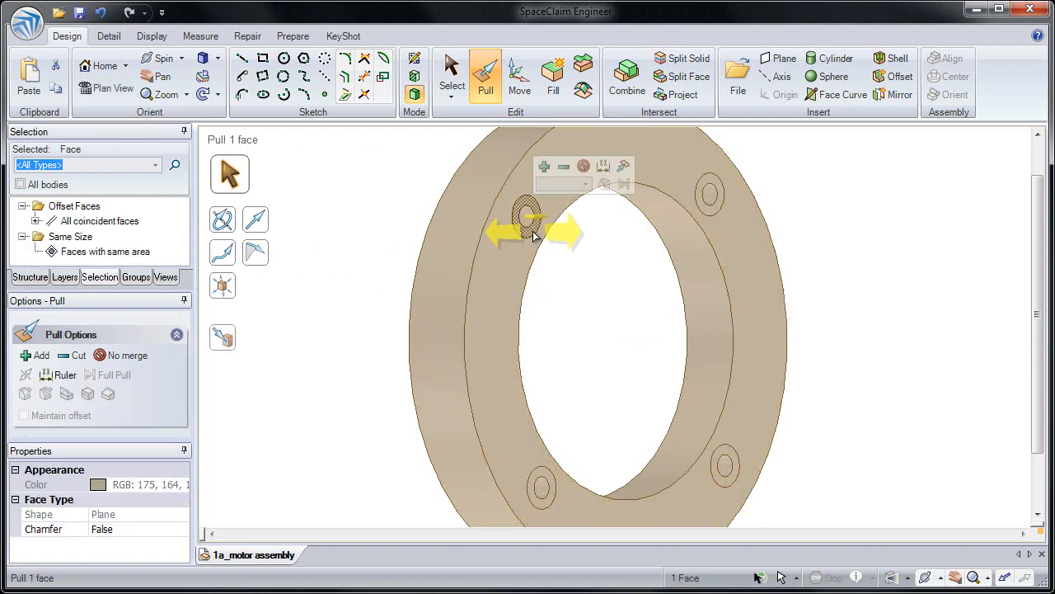
Select the same-area ring faces around all four bolt holes and pull them inward 3 mm to form counterbores
left_click(138, 252)
left_click_drag(365, 232, 360, 231)
key("space")
type("3")
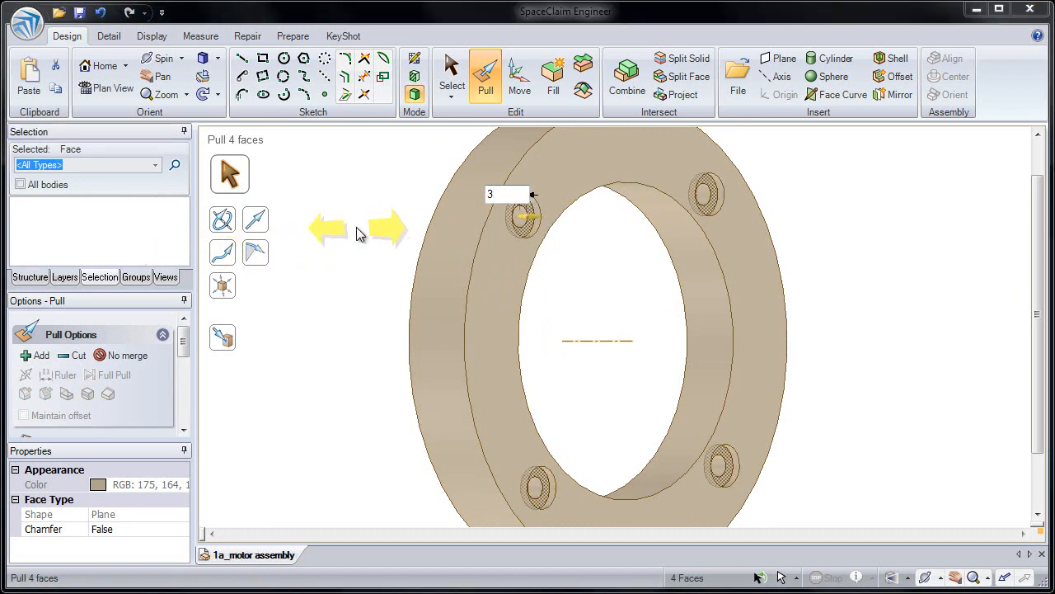
key("Return")
key("Escape")
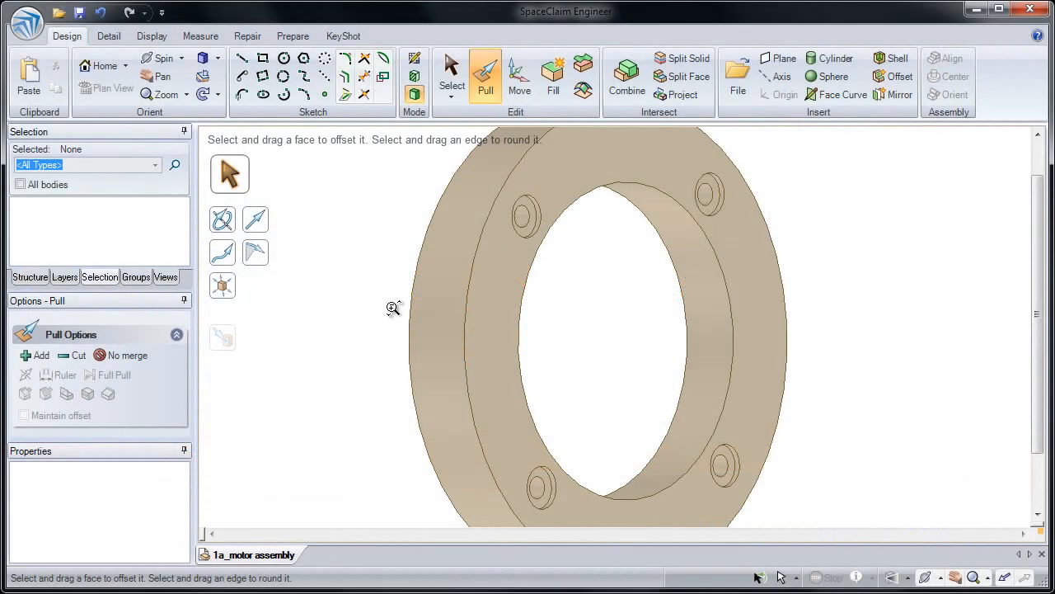
Show the motor component, Component10, together with the flange
scroll(392, 306, "down", 5)
middle_click_drag(386, 264, 428, 259)
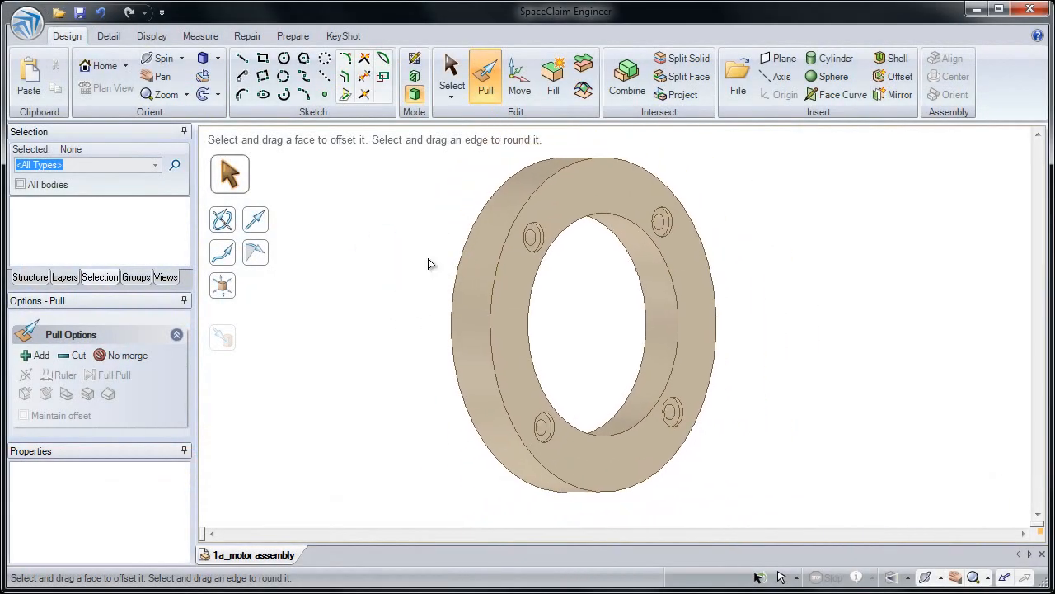
left_click(27, 278)
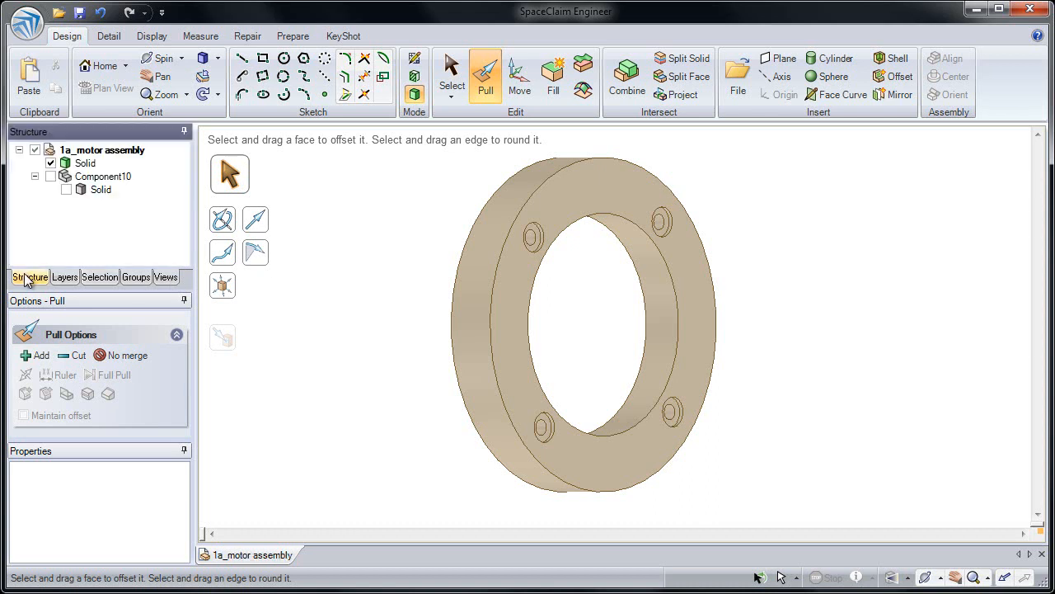
left_click(52, 177)
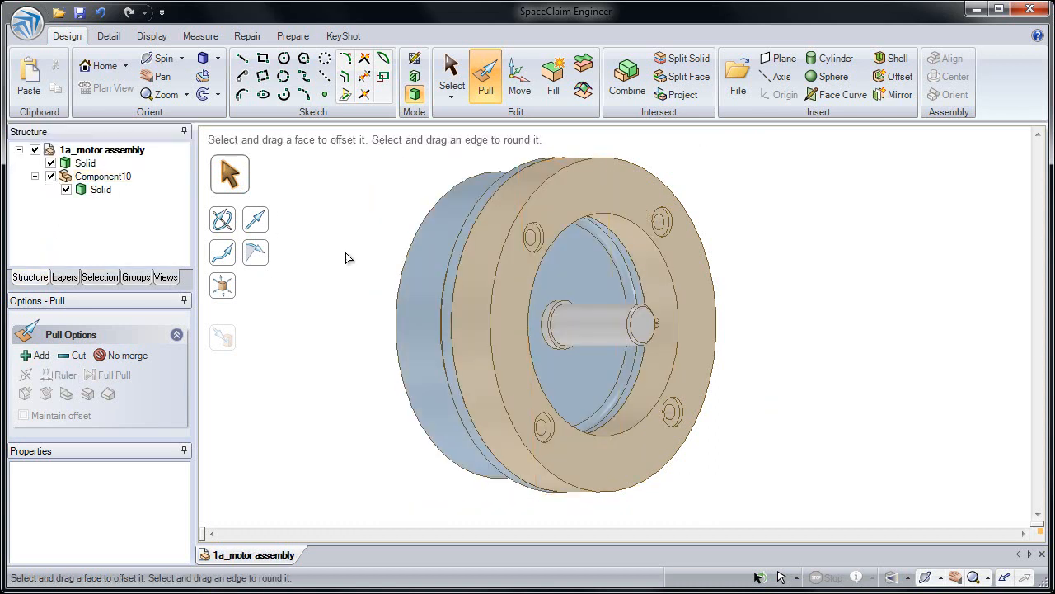
Pull the flange's outer cylindrical face outward to a radius of 150 mm
mouse_move(486, 254)
middle_mouse_down()
mouse_move(608, 247)
mouse_move(536, 250)
mouse_move(486, 235)
middle_mouse_up()
left_click(487, 235)
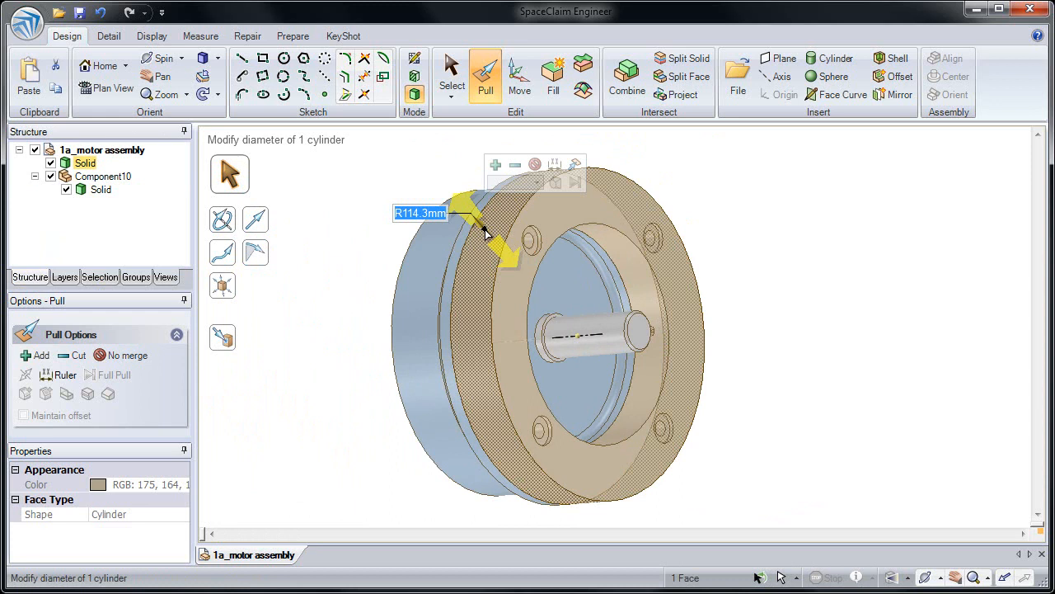
left_click_drag(486, 237, 377, 170)
type("150")
key("Return")
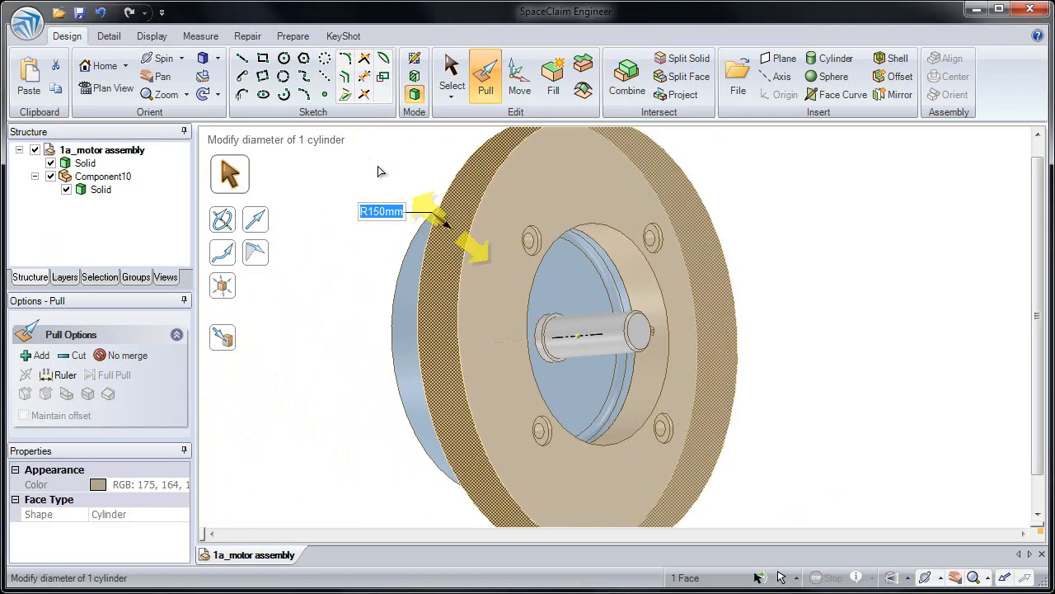
left_click(378, 171)
Inspect the flange against the motor from the back and front, and hide Component10
middle_click_drag(465, 198, 836, 206)
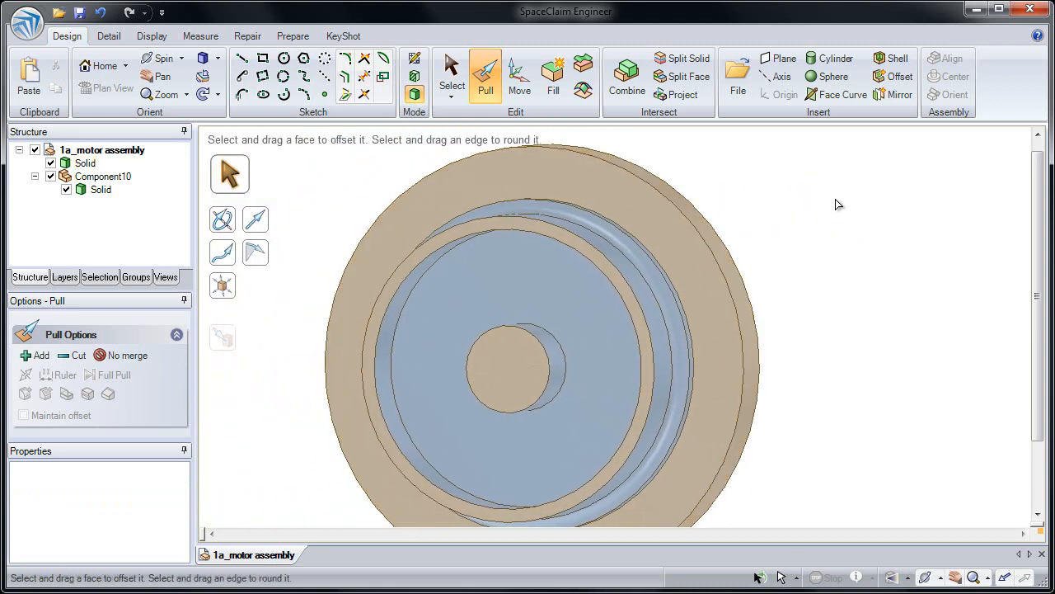
middle_click_drag(704, 260, 358, 226)
left_click(396, 228)
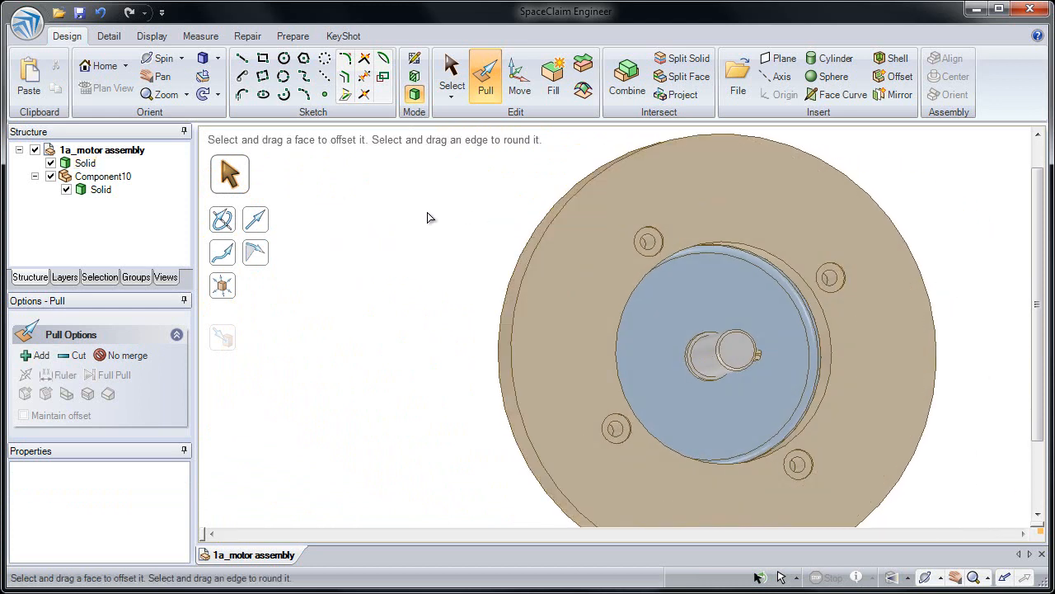
scroll(527, 222, "up", 2)
left_click(519, 235)
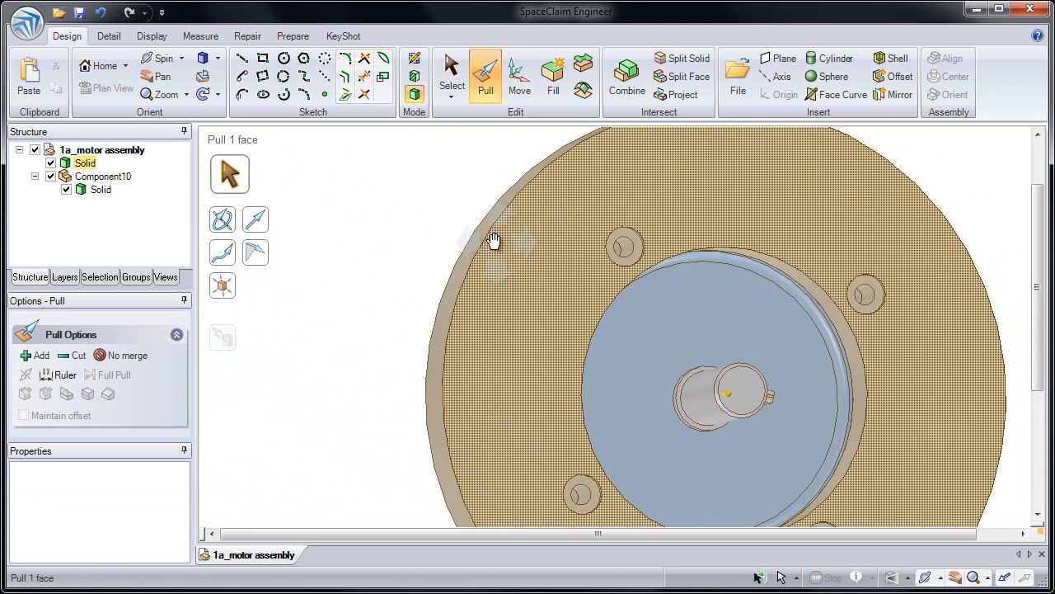
left_click(441, 195)
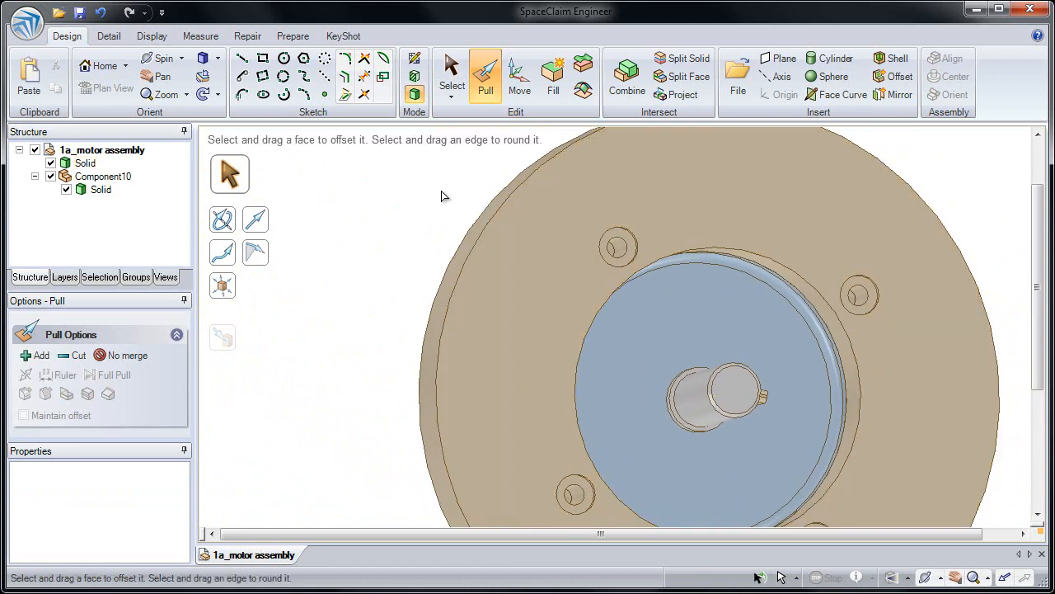
left_click(82, 164)
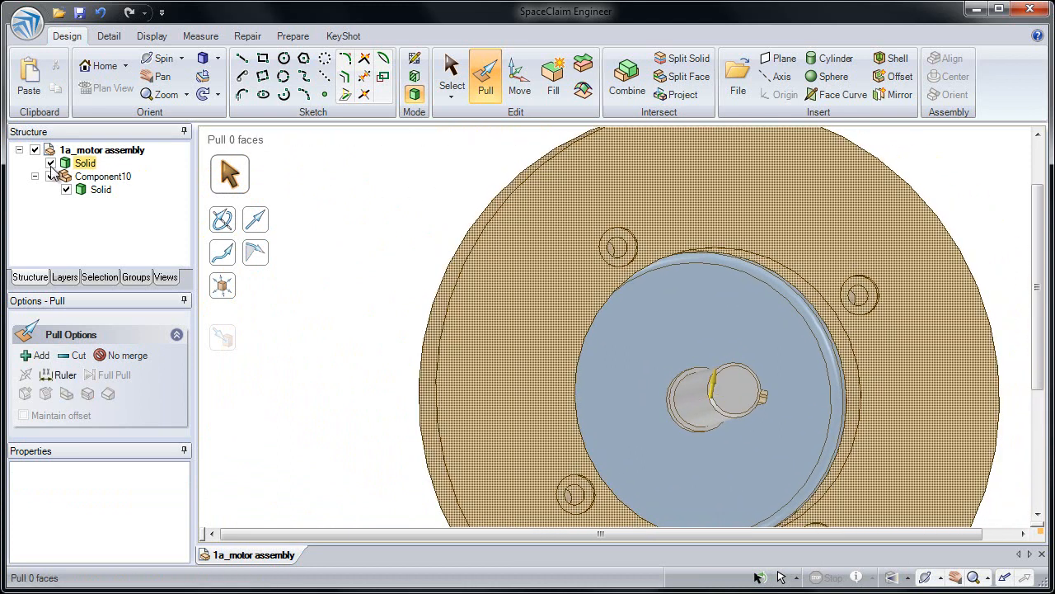
left_click(50, 175)
Try to copy the upper-left counterbored hole's faces and paste them without selecting a target face
left_click(511, 204)
left_click(480, 184)
middle_click_drag(480, 184, 463, 187)
left_click(455, 75)
left_click_drag(456, 154, 669, 331)
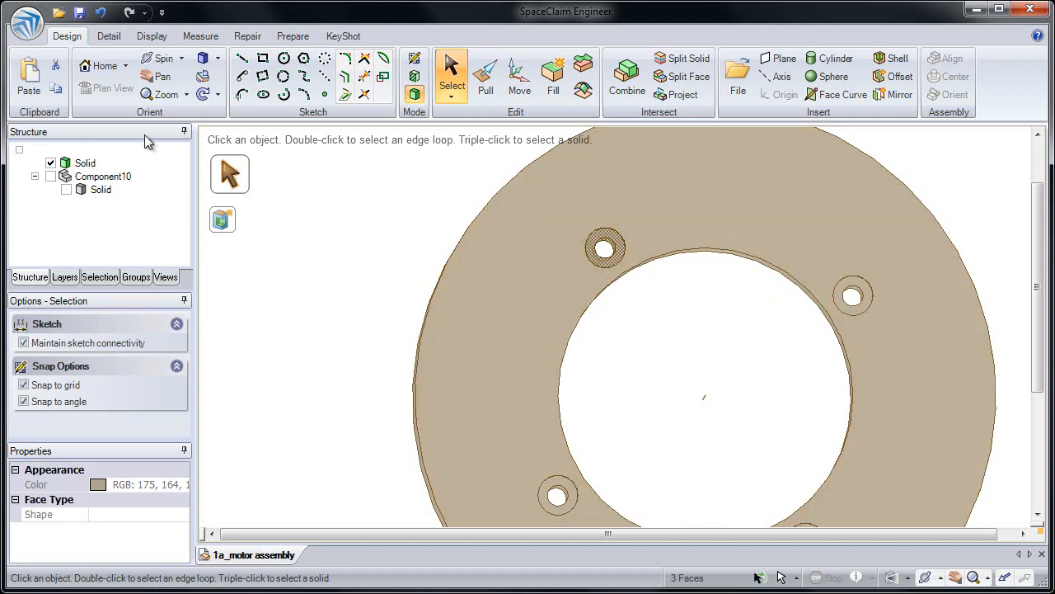
left_click(55, 91)
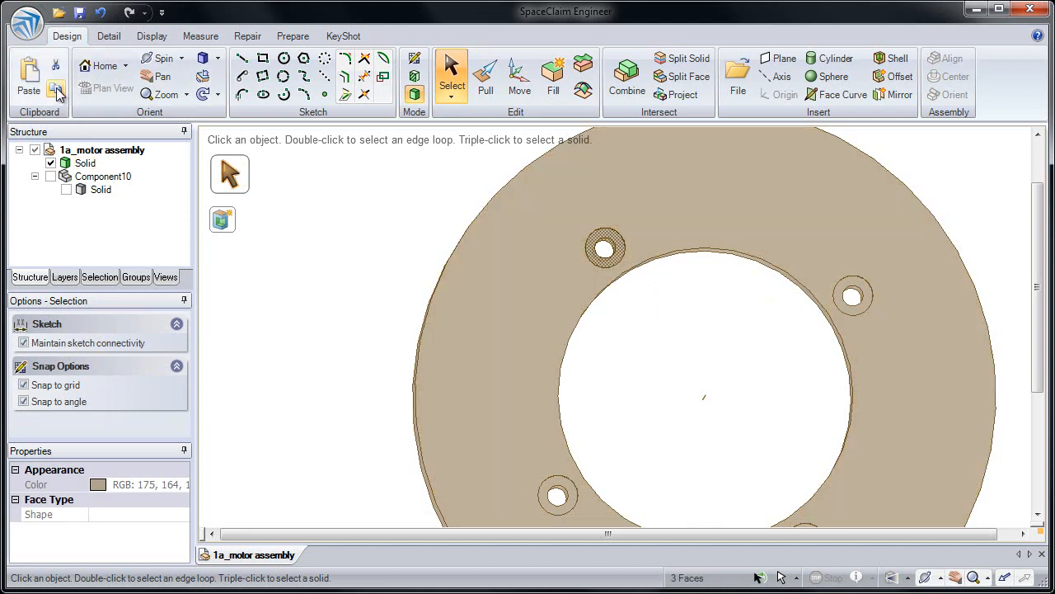
left_click(31, 83)
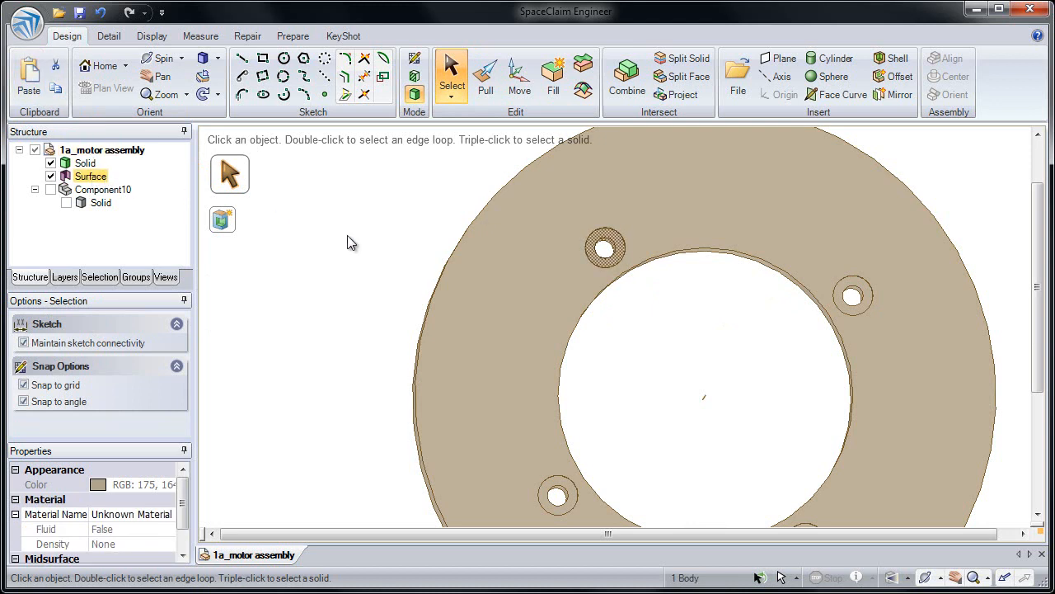
left_click(605, 249)
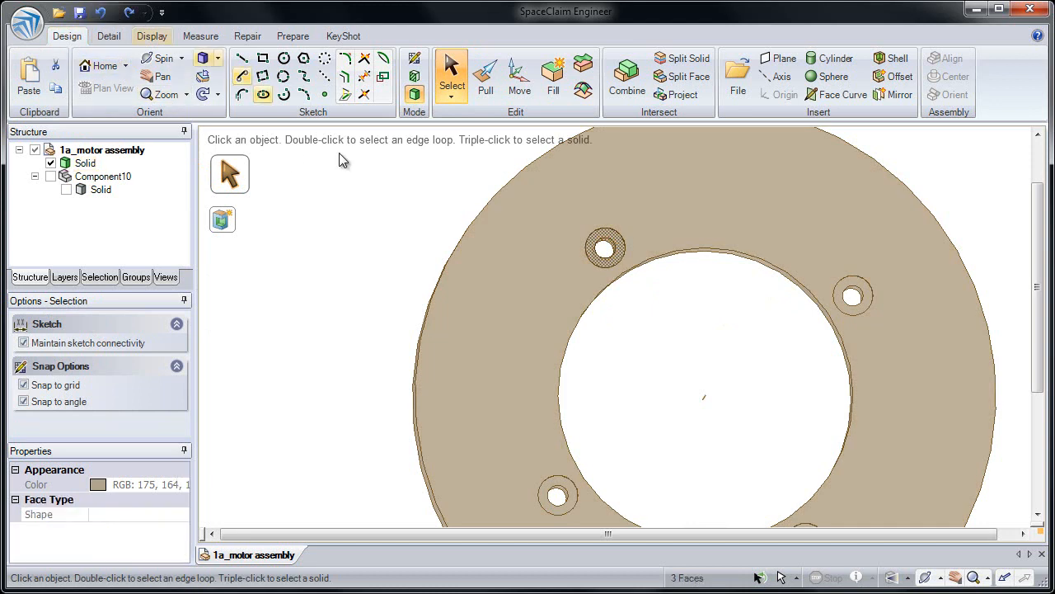
Copy the upper-left counterbored hole's faces and paste them onto the flange's outer ring face on the back side
left_click(387, 196)
left_click_drag(420, 164, 676, 348)
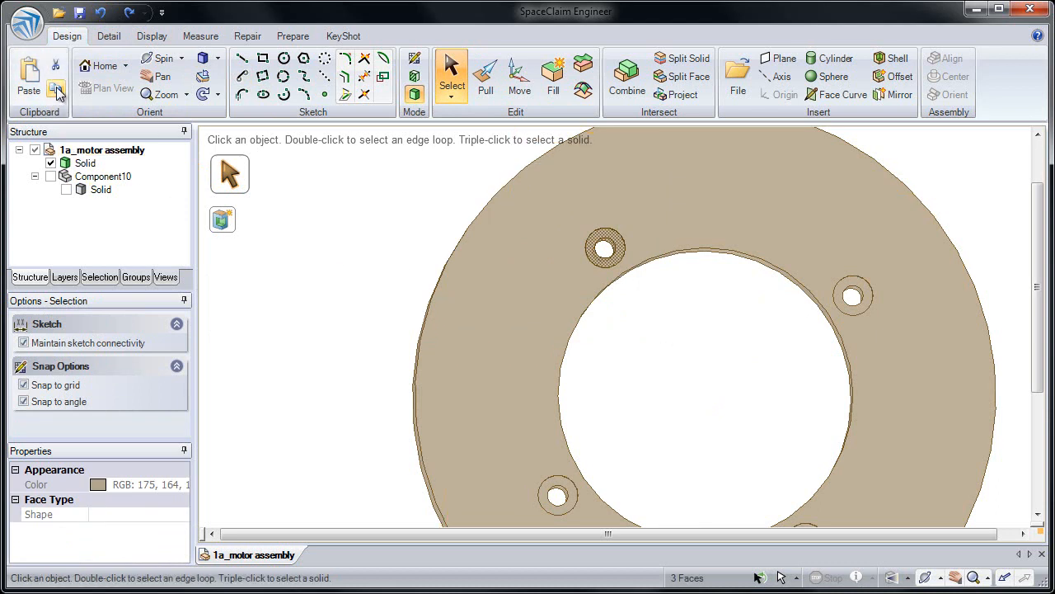
mouse_move(643, 253)
middle_mouse_down()
mouse_move(857, 272)
mouse_move(836, 313)
mouse_move(803, 297)
mouse_move(815, 294)
middle_mouse_up()
left_click(821, 287)
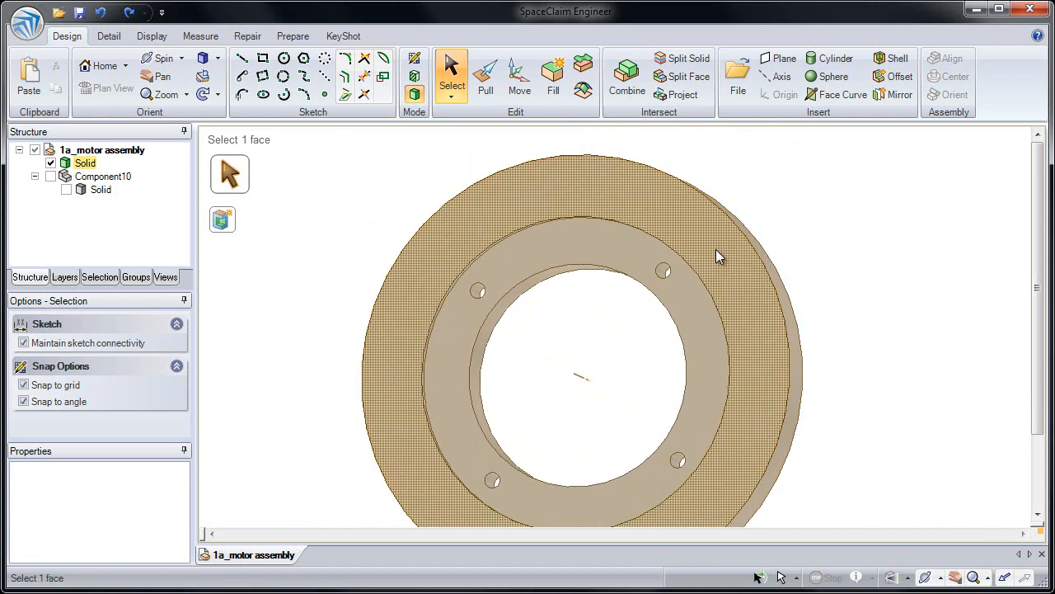
left_click(715, 255)
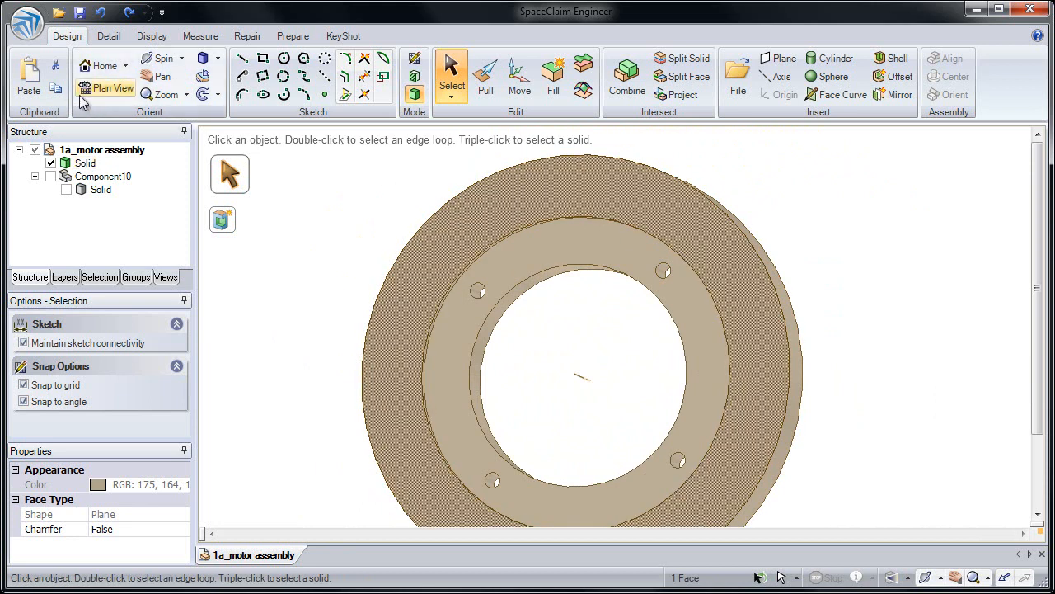
left_click(30, 78)
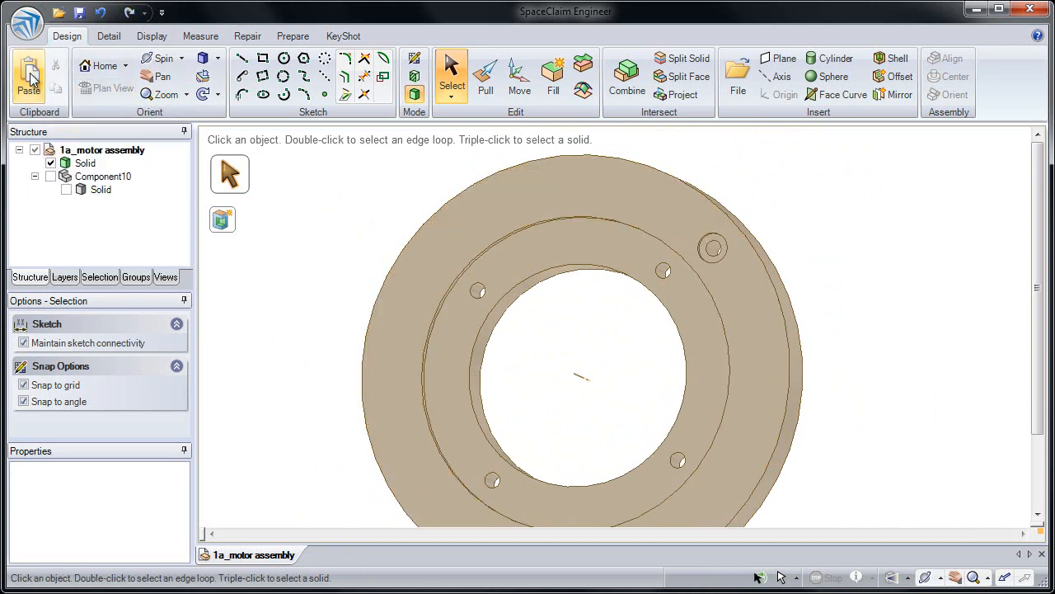
Move the pasted counterbored hole to 130 mm from the flange's center axis
middle_click_drag(433, 195, 440, 203)
left_click(443, 208)
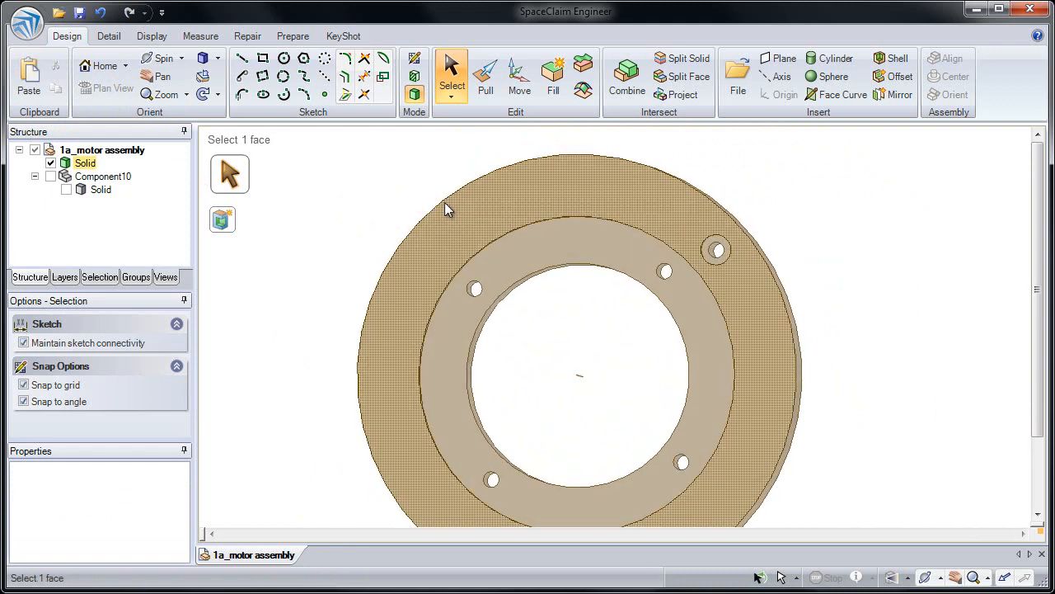
left_click(521, 97)
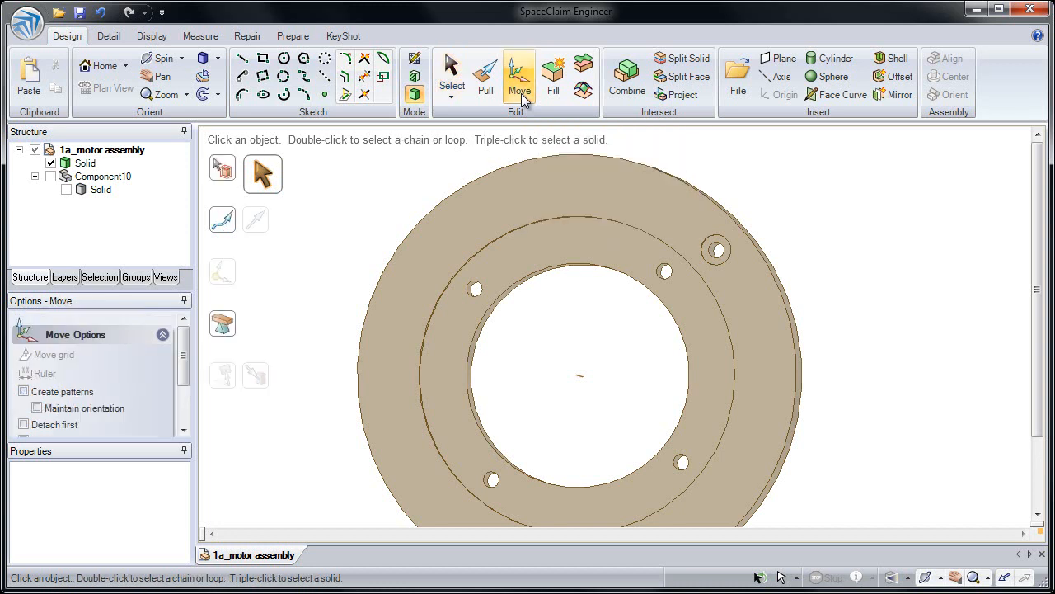
left_click_drag(727, 205, 784, 290)
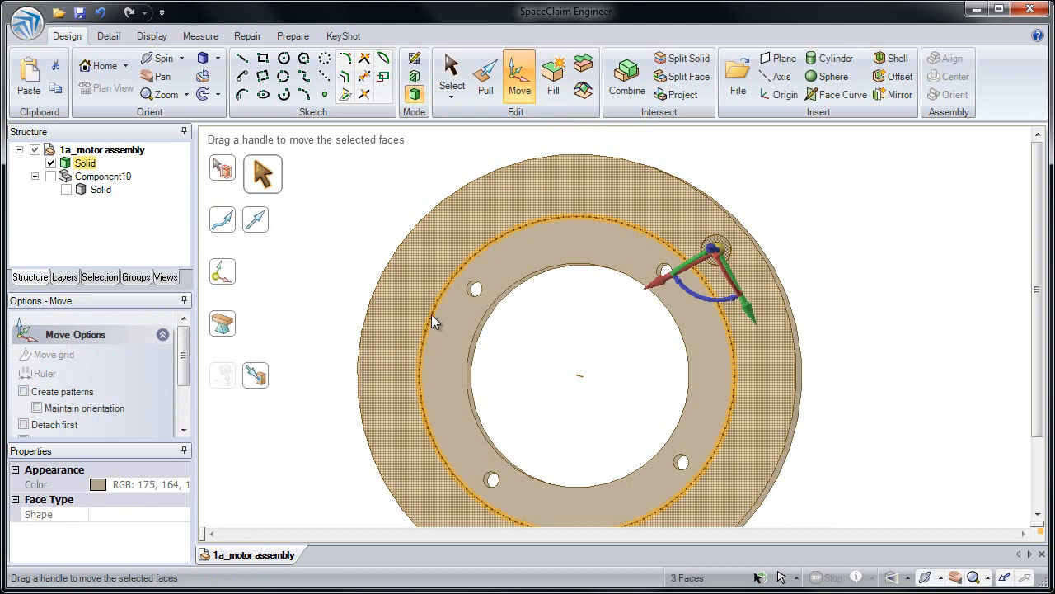
left_click(259, 226)
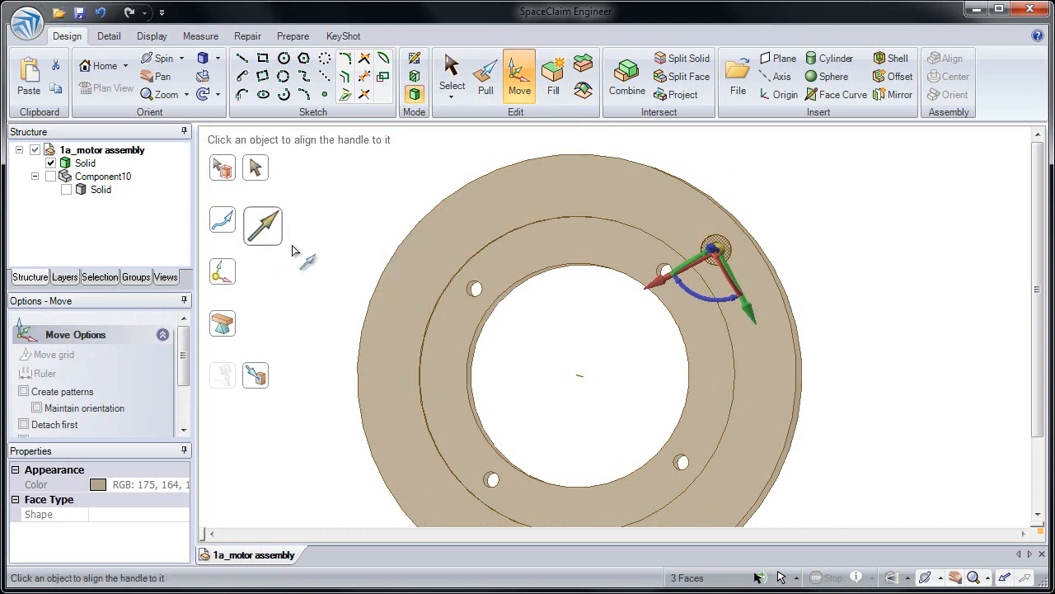
left_click(583, 379)
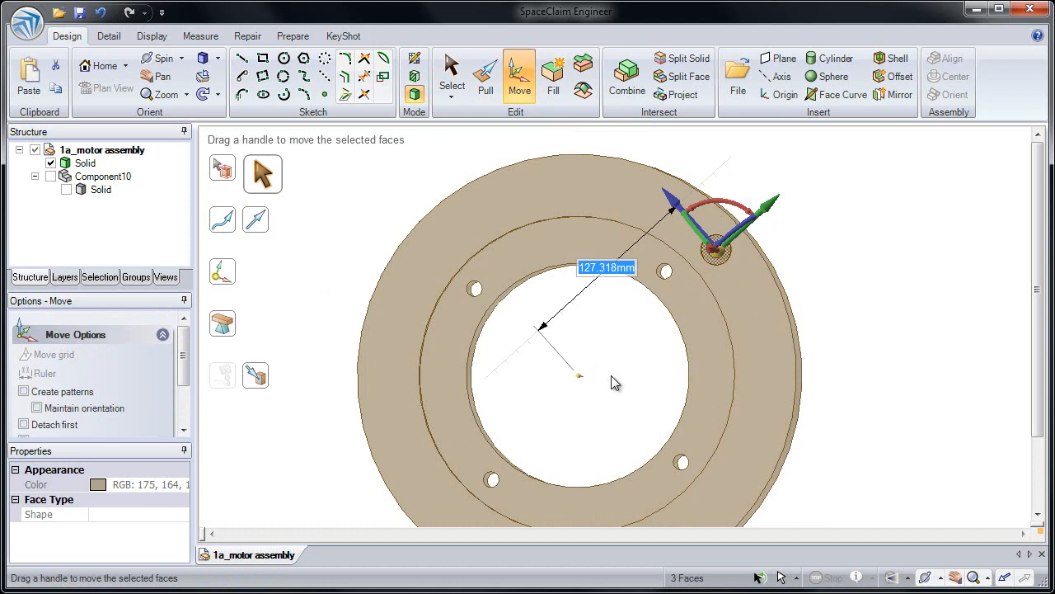
type("130")
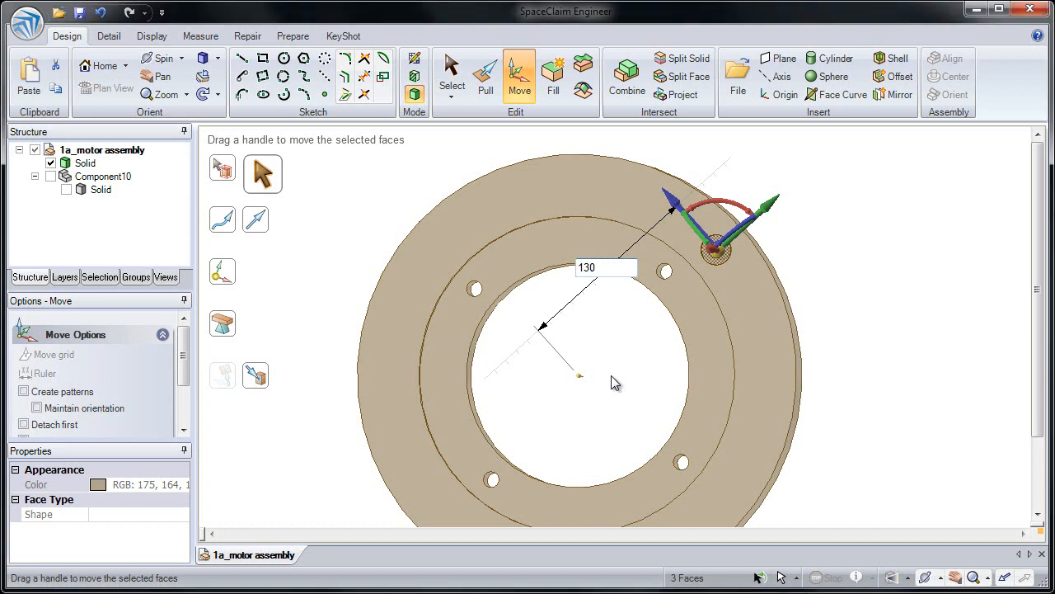
key("Return")
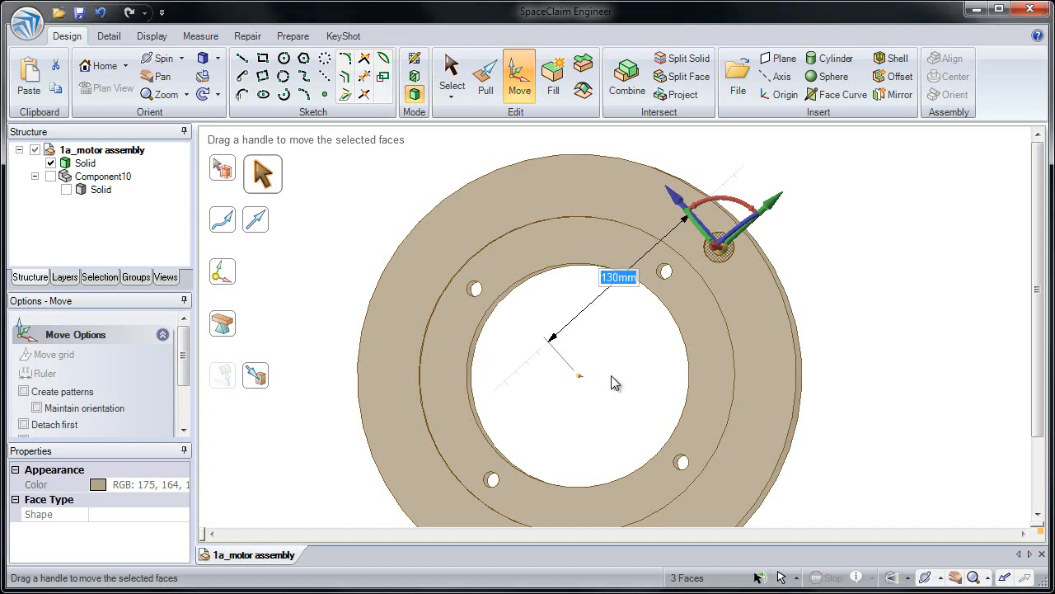
Pattern the outer counterbored hole into six holes around the flange's center axis
mouse_move(611, 376)
middle_mouse_down()
mouse_move(612, 360)
mouse_move(624, 360)
middle_mouse_up()
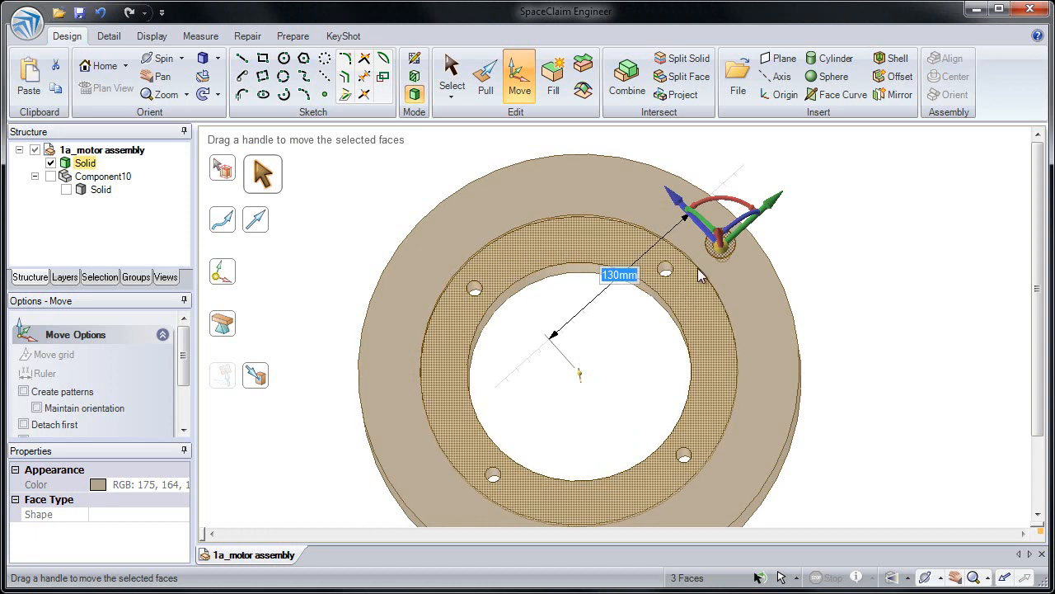
left_click_drag(720, 256, 579, 269)
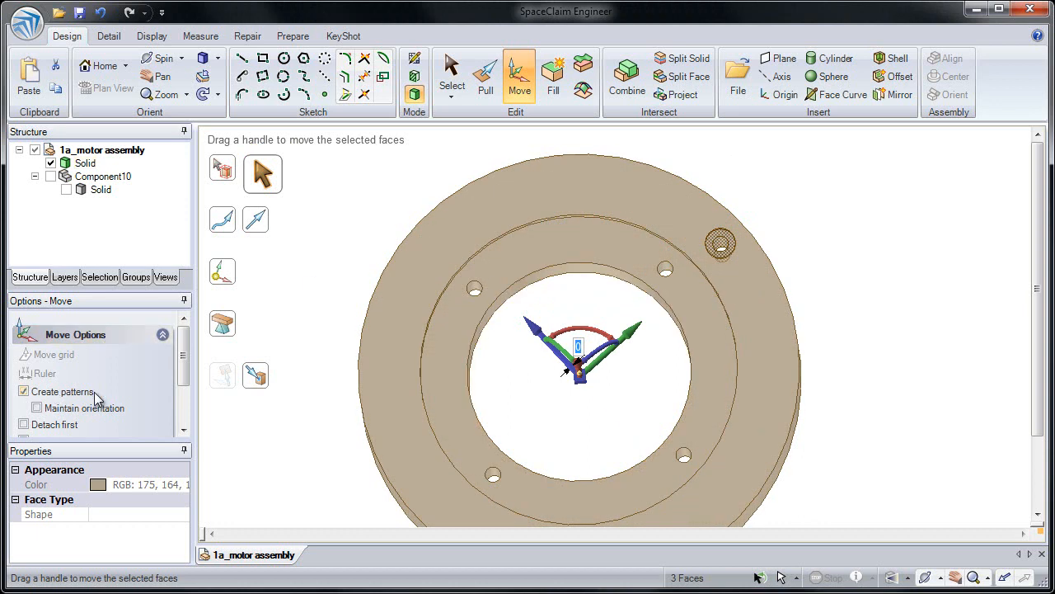
left_click_drag(584, 330, 513, 330)
middle_click_drag(537, 340, 557, 267, "ctrl")
left_click(339, 230)
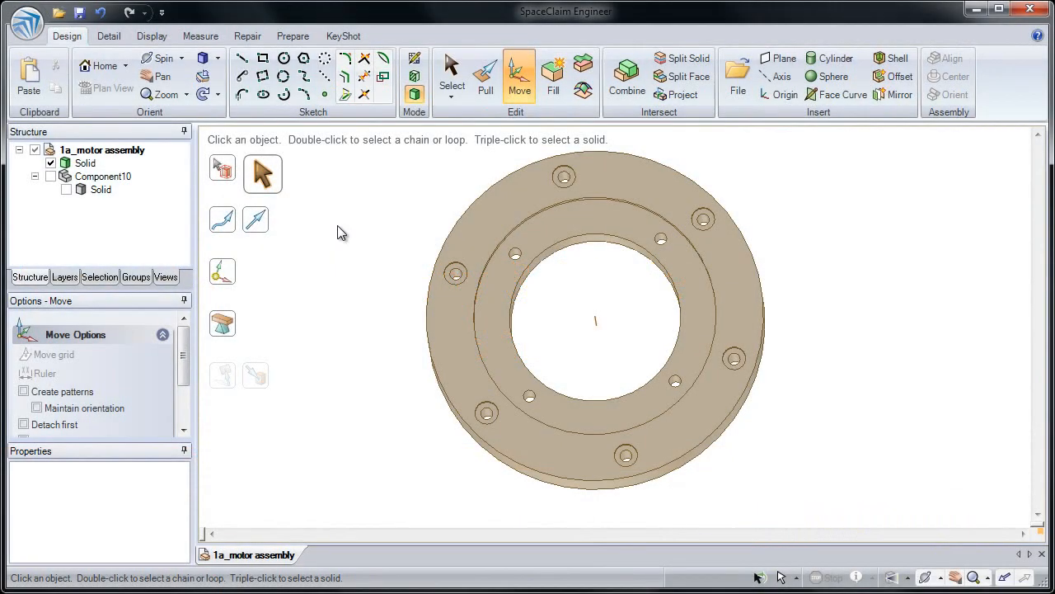
Show the solid of Component10 again together with the flange, viewed from the shaft side
left_click(572, 232)
mouse_move(571, 232)
middle_mouse_down()
mouse_move(565, 223)
mouse_move(459, 261)
mouse_move(427, 253)
mouse_move(405, 264)
middle_mouse_up()
left_click(448, 239)
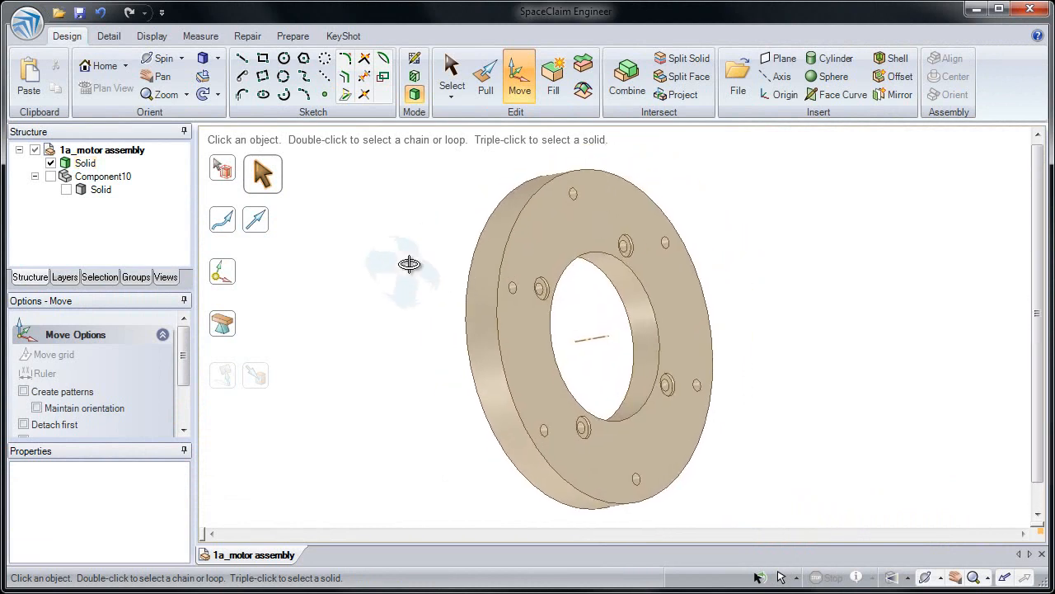
left_click(100, 189)
left_click(66, 189)
left_click(435, 352)
middle_click_drag(405, 345, 381, 313)
left_click(590, 324)
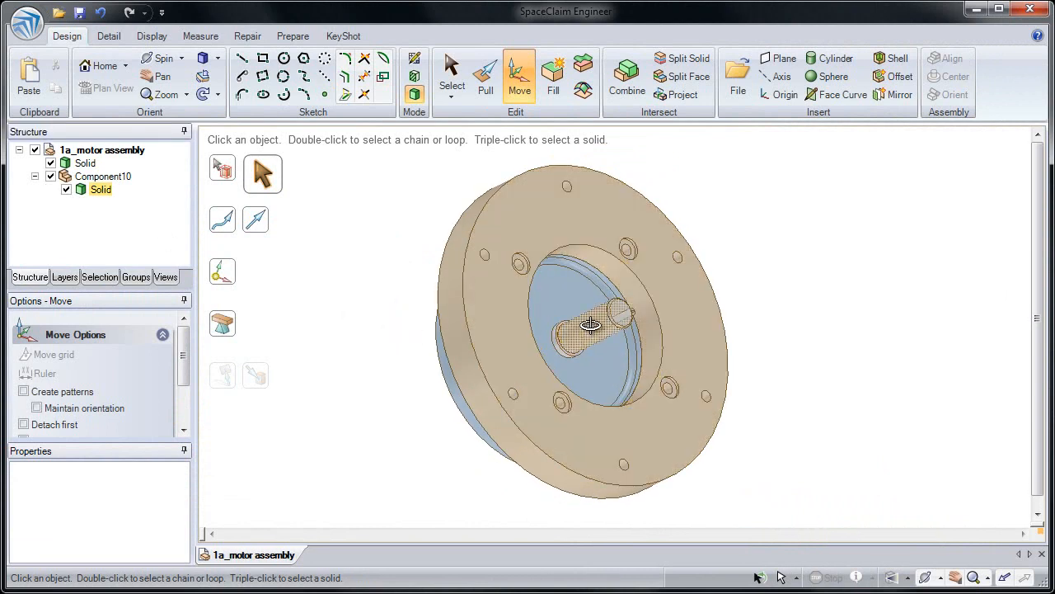
middle_click_drag(590, 324, 601, 323)
scroll(602, 330, "up", 3)
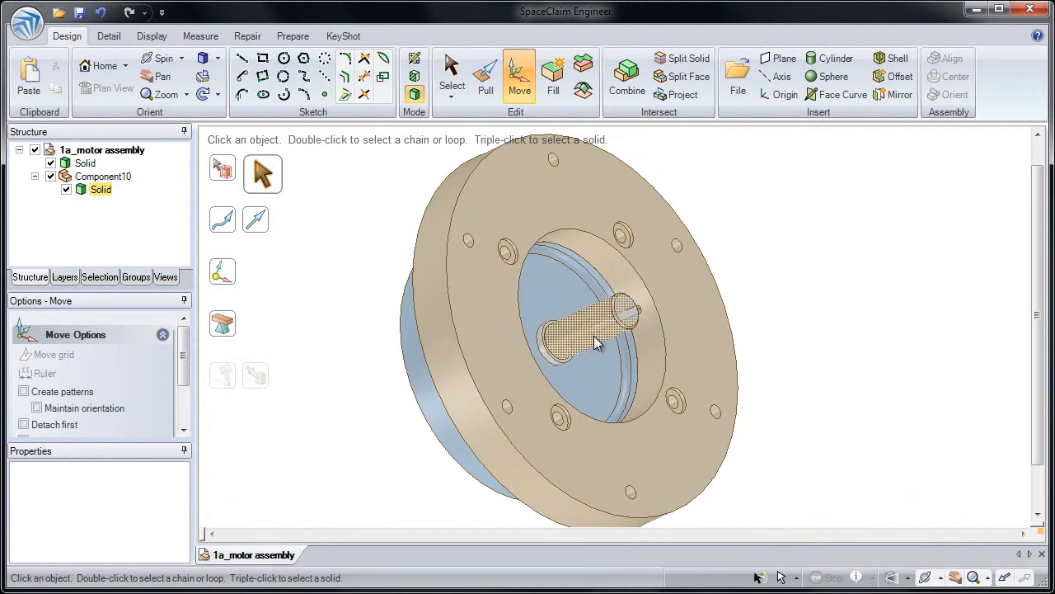
Reduce the diameter of the flange's central bore so it fits closer around the motor shaft
left_click(486, 87)
left_click(561, 172)
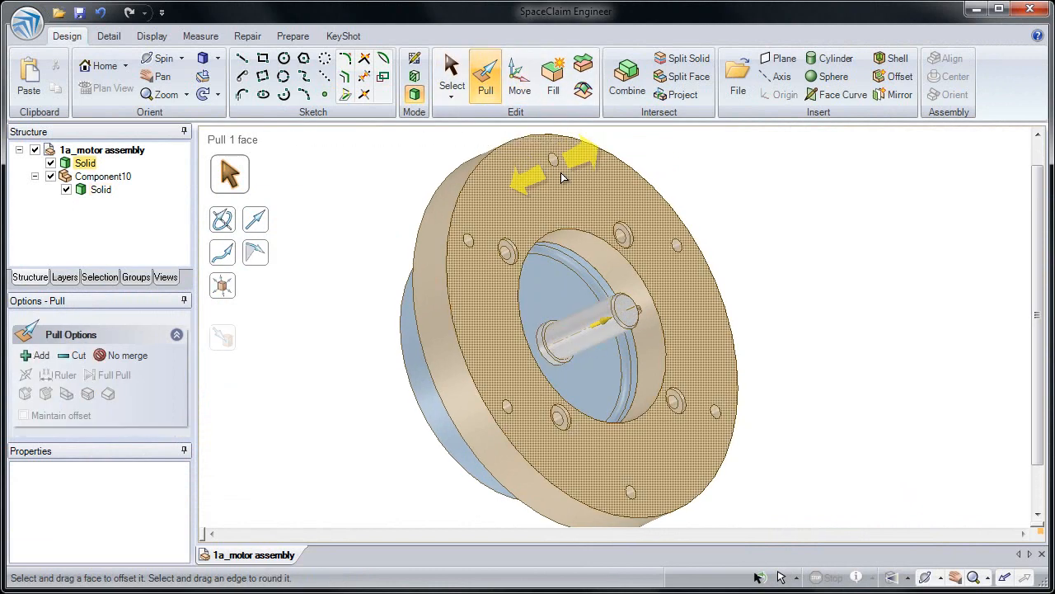
left_click(602, 254)
left_click_drag(602, 254, 569, 350)
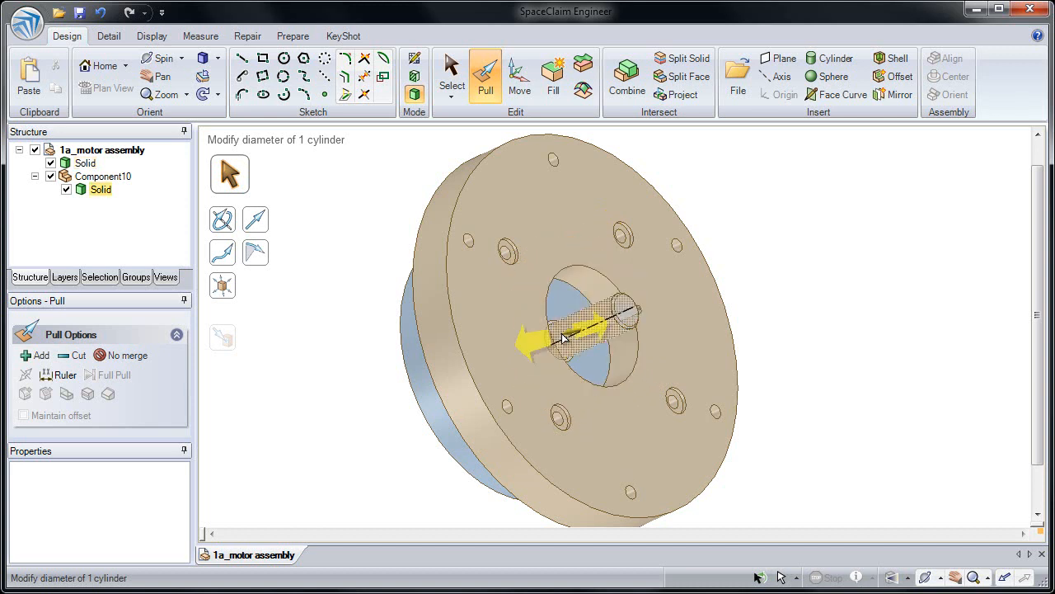
left_click(827, 286)
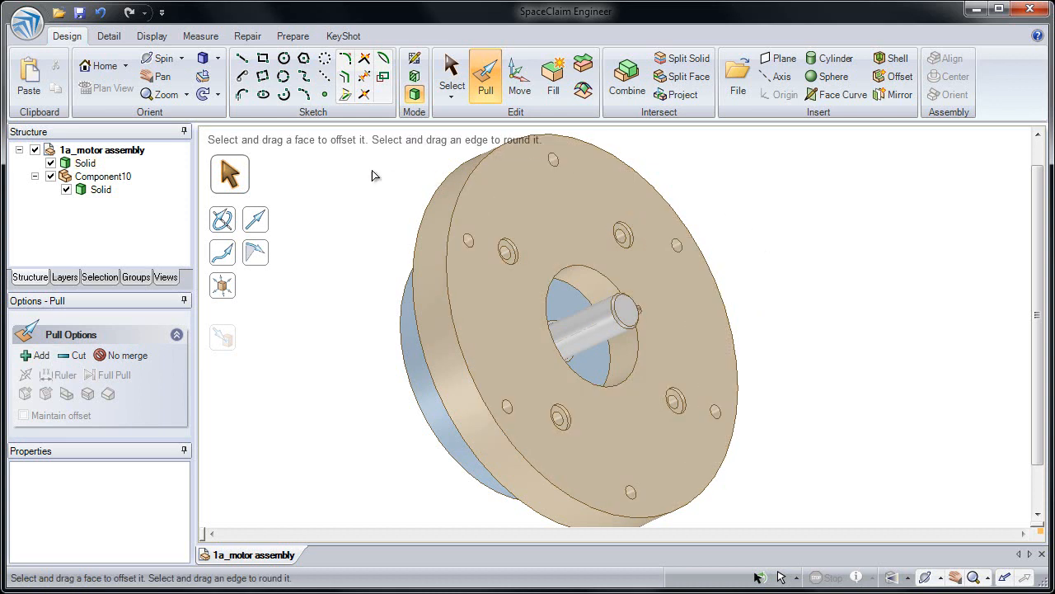
Open 1b_small flange.scdoc from the 5_Copy_Paste folder and inspect the part
left_click(60, 13)
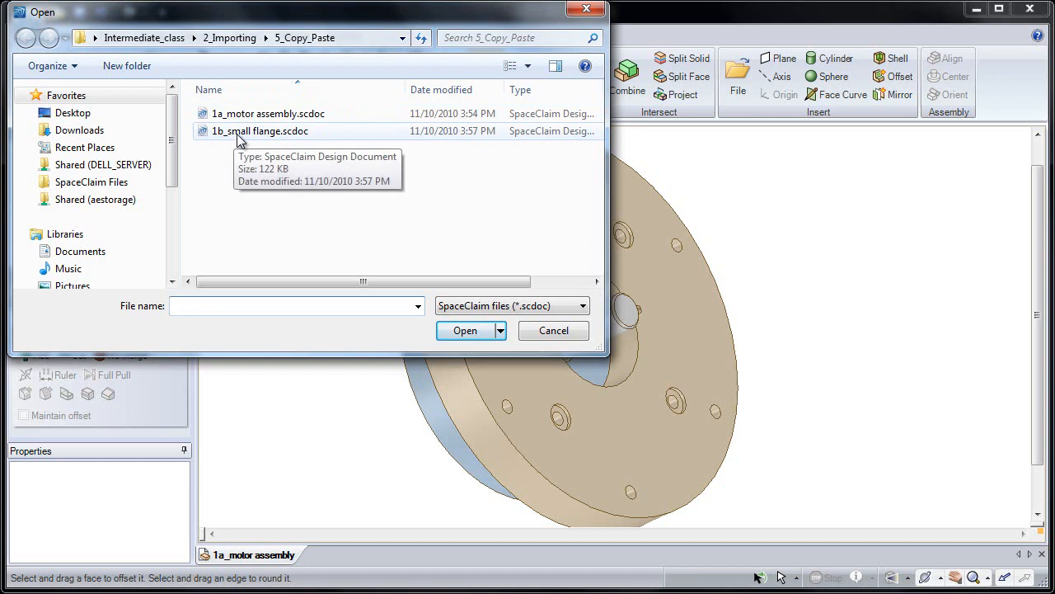
double_click(248, 132)
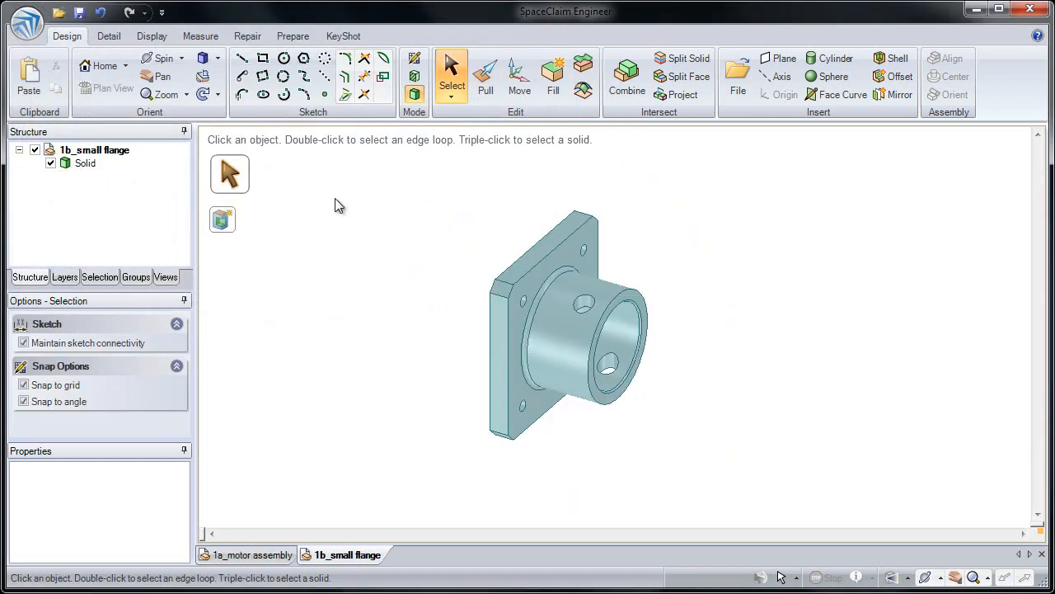
left_click(506, 270)
middle_click_drag(506, 271, 577, 270)
left_click(672, 313)
middle_click_drag(671, 313, 624, 299)
left_click(685, 283)
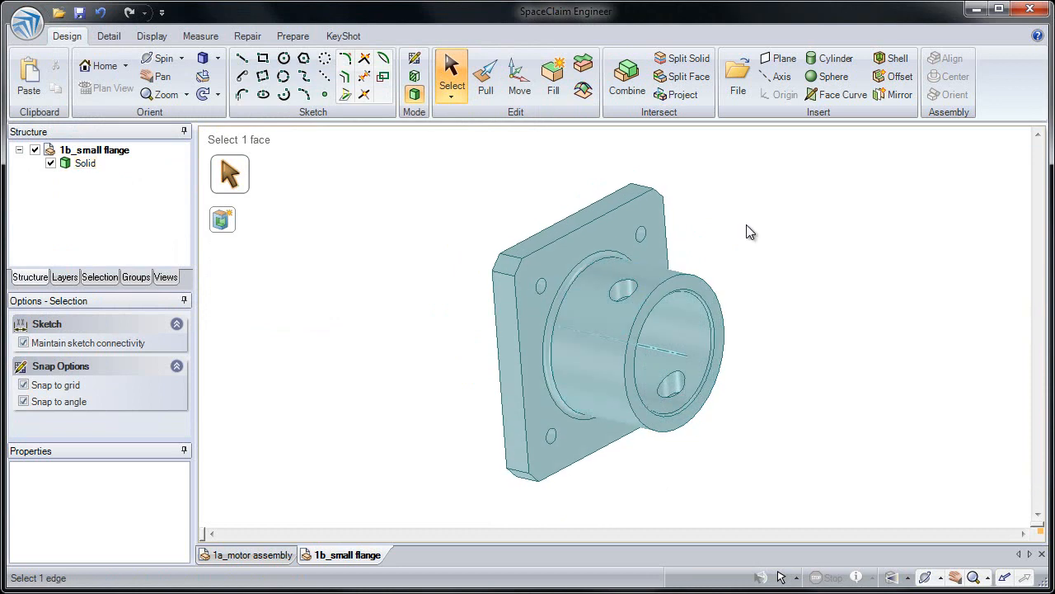
left_click(750, 223)
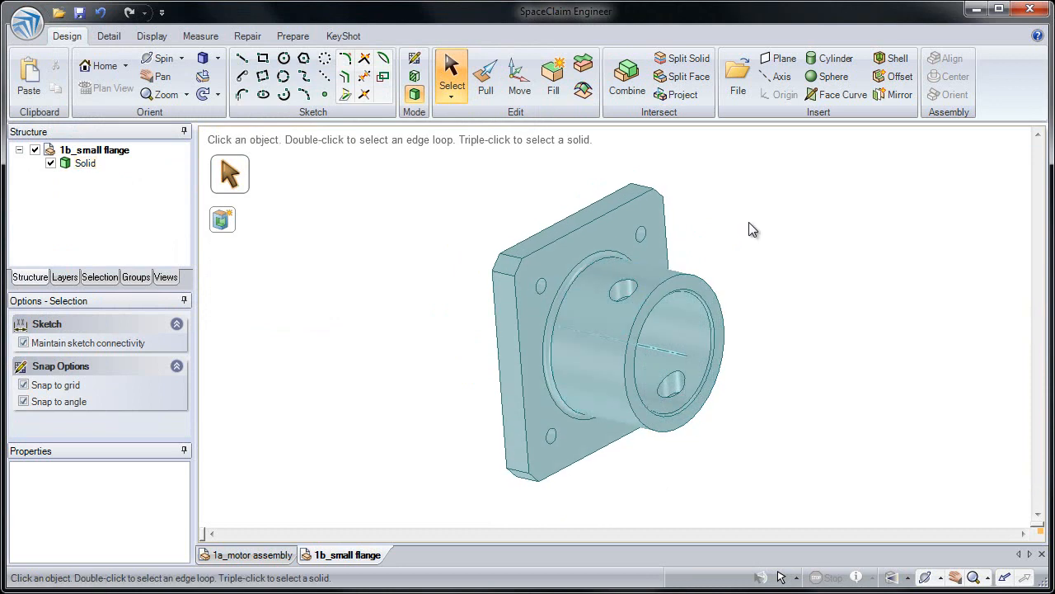
Split the small flange at the square plate's front face and remove the plate, keeping the tube
left_click(685, 60)
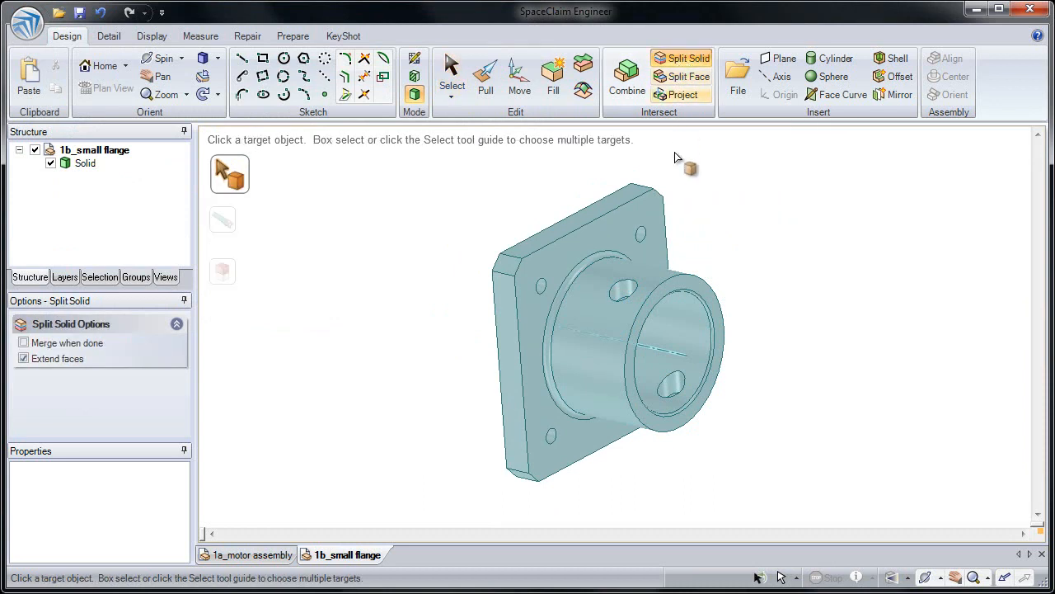
left_click(644, 217)
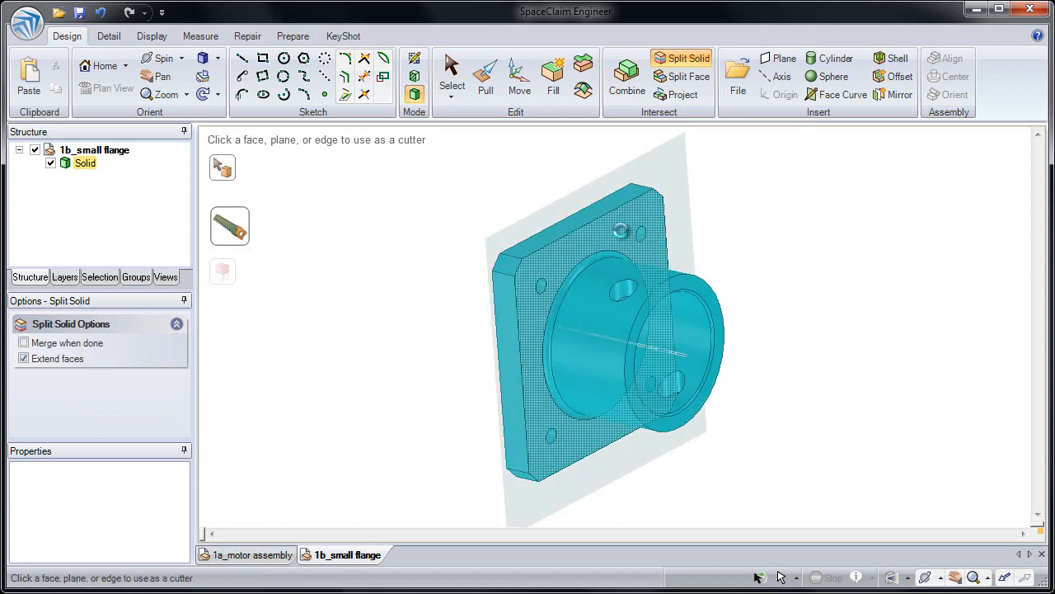
left_click(623, 236)
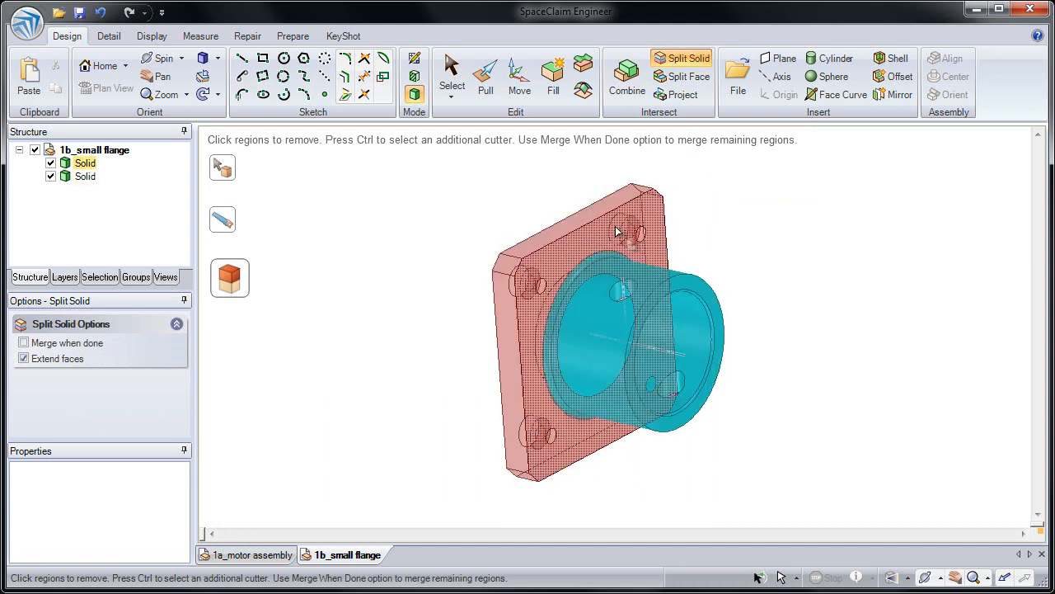
left_click(617, 230)
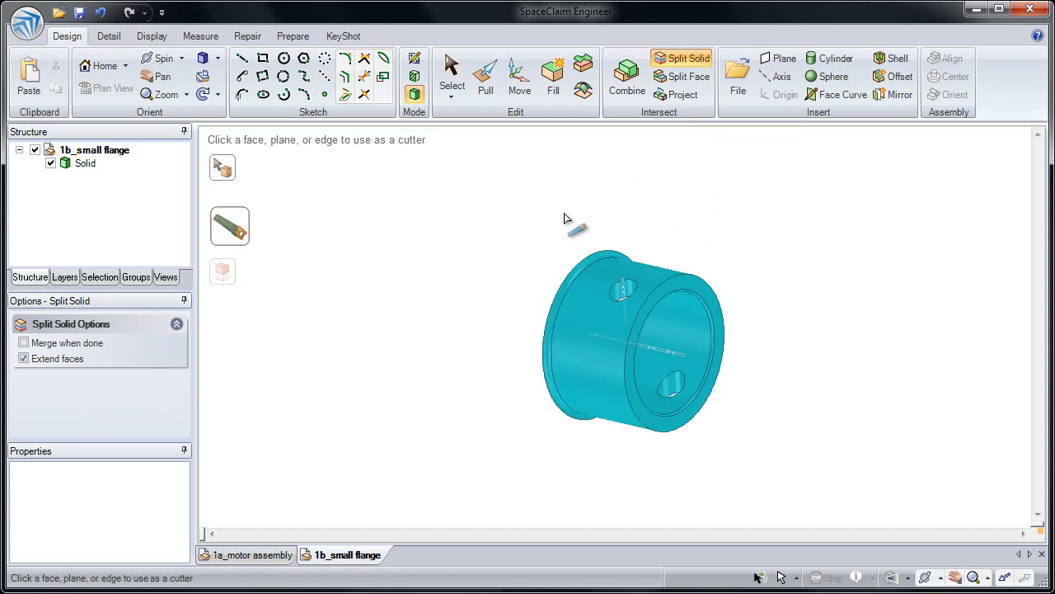
Copy the remaining tube body and paste it into the 1a_motor assembly design
left_click(459, 82)
mouse_move(537, 209)
middle_mouse_down()
mouse_move(542, 196)
mouse_move(629, 190)
mouse_move(540, 201)
middle_mouse_up()
mouse_move(451, 181)
left_mouse_down()
mouse_move(688, 342)
mouse_move(816, 490)
left_mouse_up()
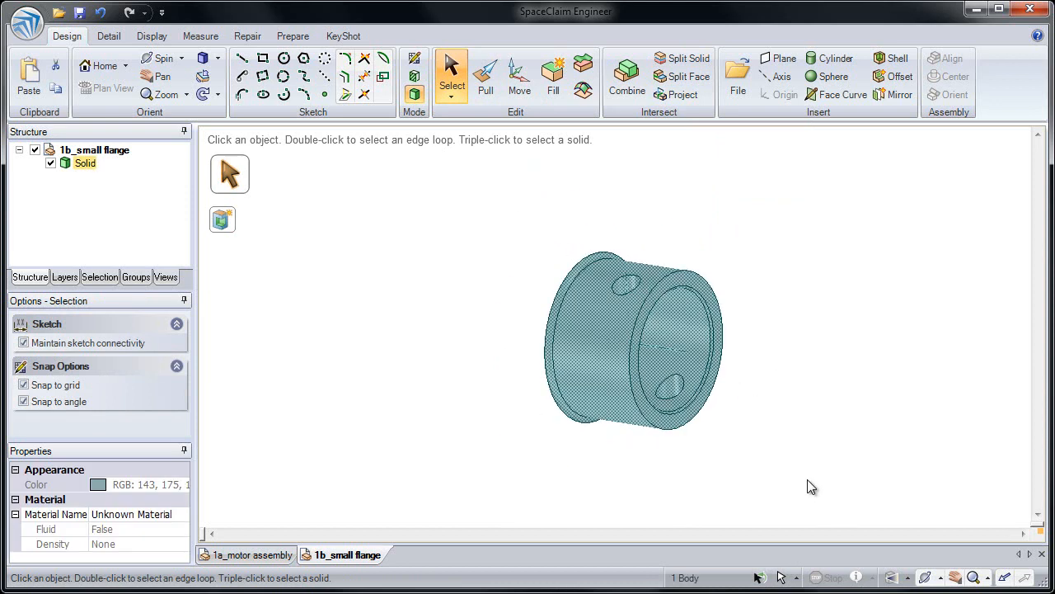
left_click(56, 90)
left_click(247, 554)
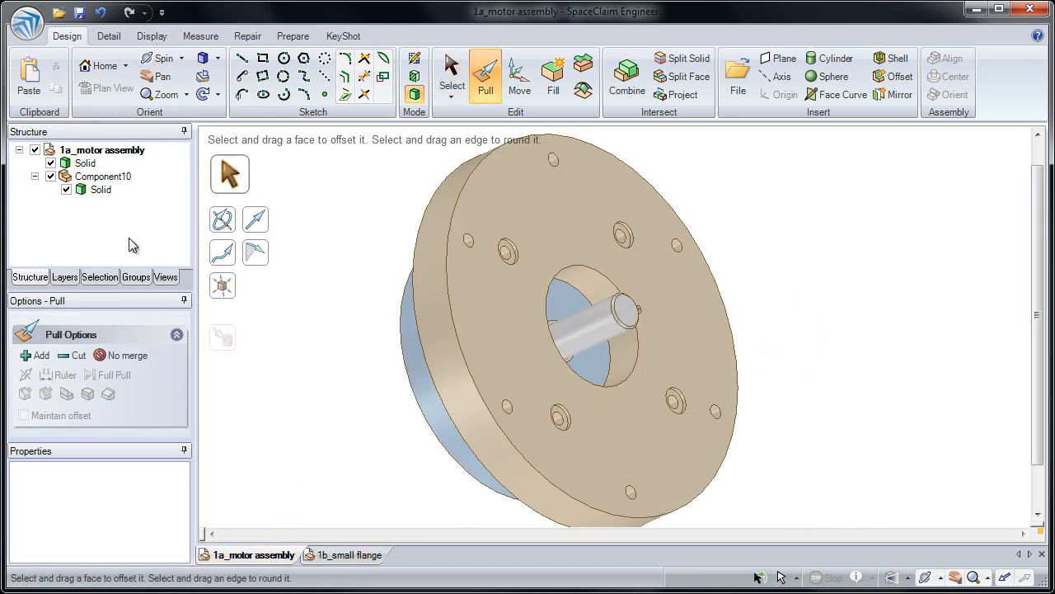
left_click(31, 78)
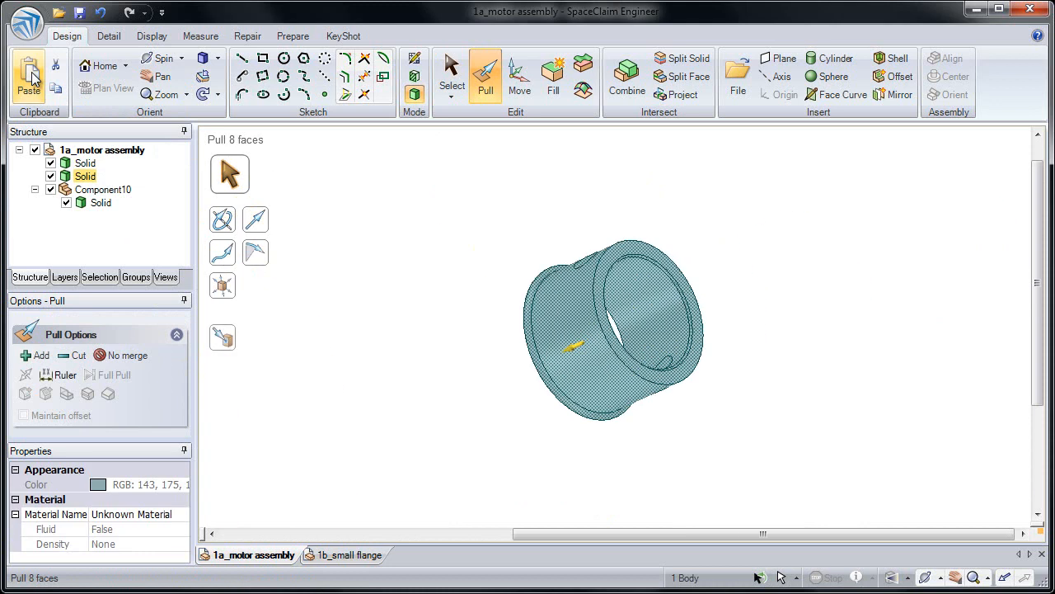
Align the pasted tube with the flange's central axis and slide it about 150 mm out along that axis
middle_click_drag(417, 380, 620, 273, "shift")
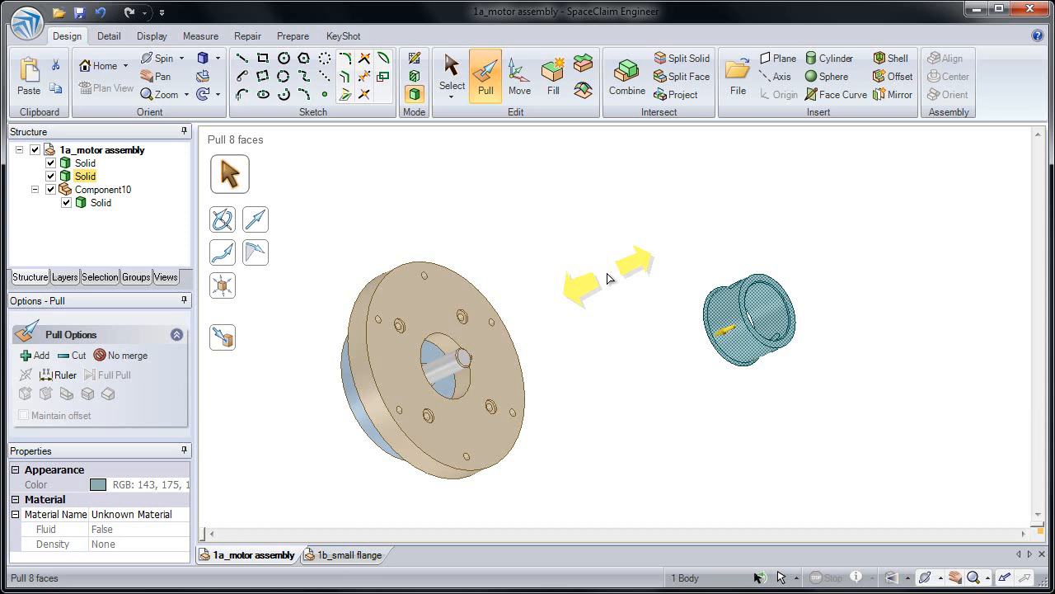
key("m")
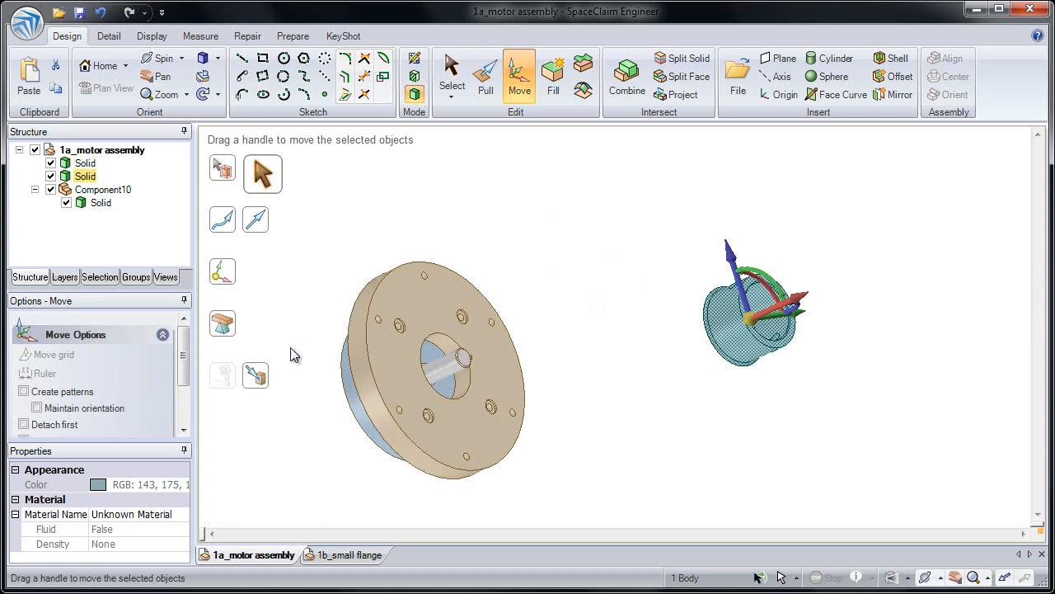
left_click(262, 379)
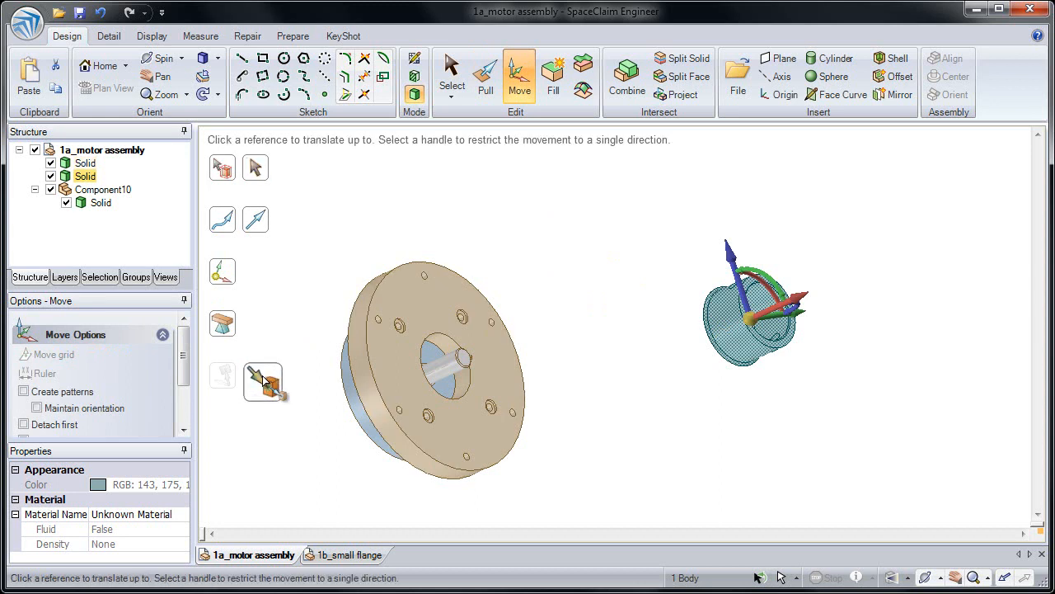
left_click(439, 346)
middle_click_drag(437, 346, 490, 344)
left_click_drag(509, 336, 604, 316)
middle_click_drag(606, 322, 654, 338)
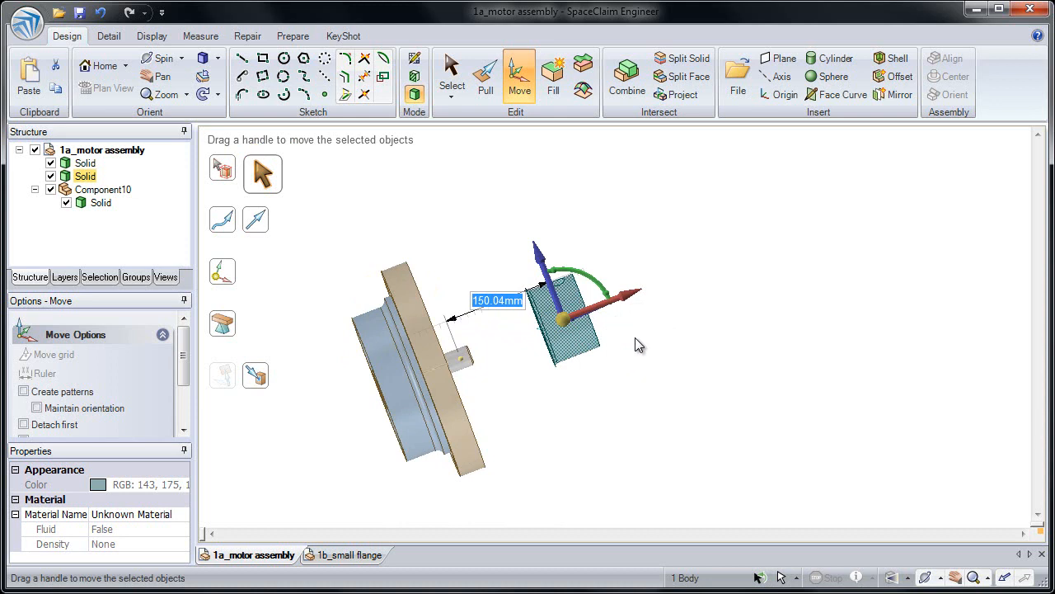
Anchor the move handle on the tube's flange-side end face and move the tube along its axis up to the flange's front face
left_click_drag(567, 328, 540, 345)
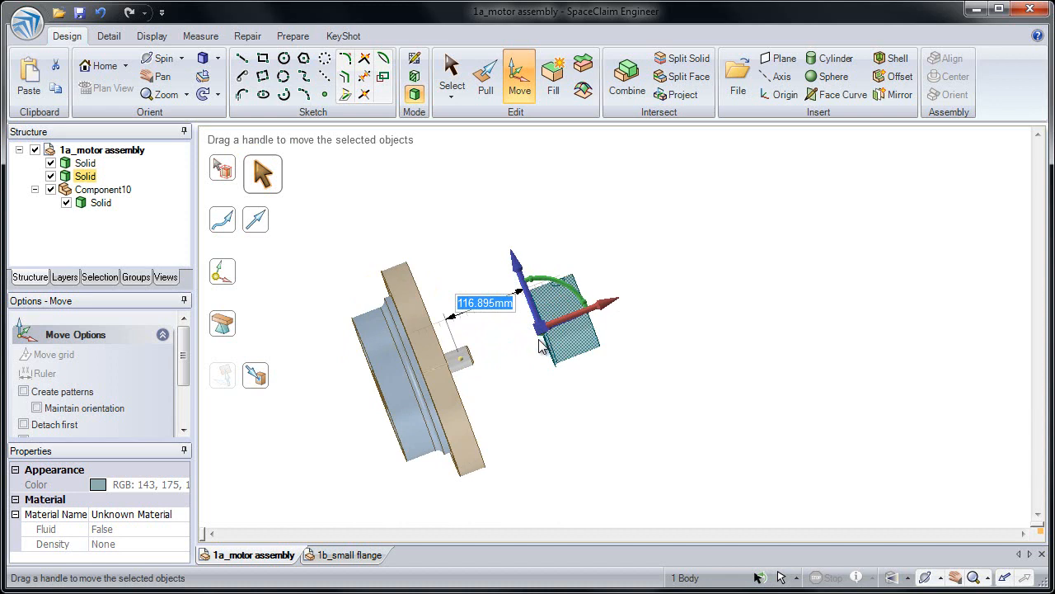
left_click(602, 309)
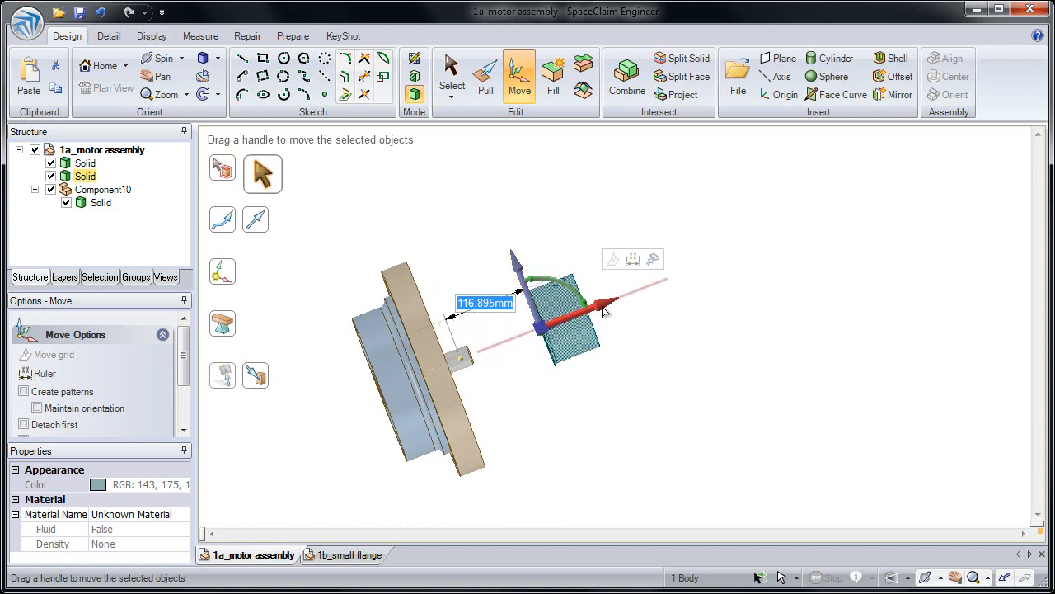
left_click(262, 379)
middle_click_drag(324, 389, 302, 420)
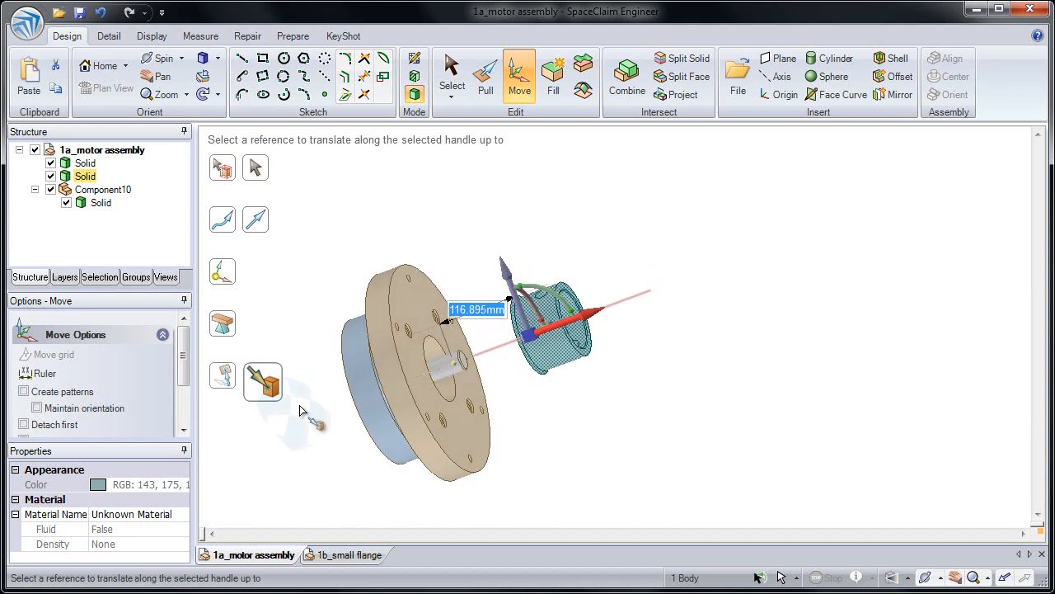
left_click(418, 384)
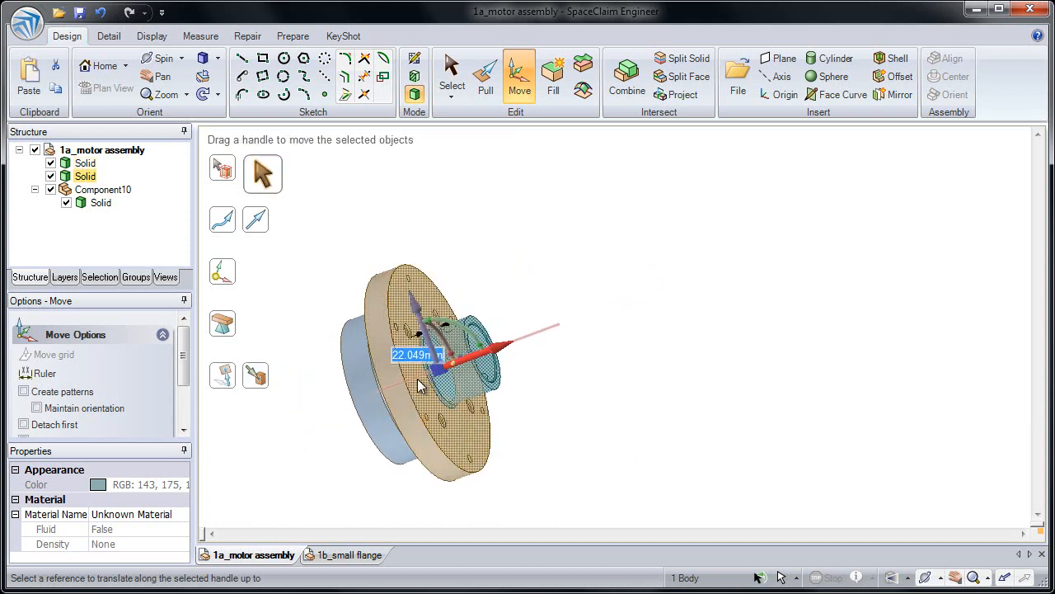
left_click(557, 306)
Merge the tube with the flange into one solid using Combine
middle_click_drag(535, 334, 555, 427)
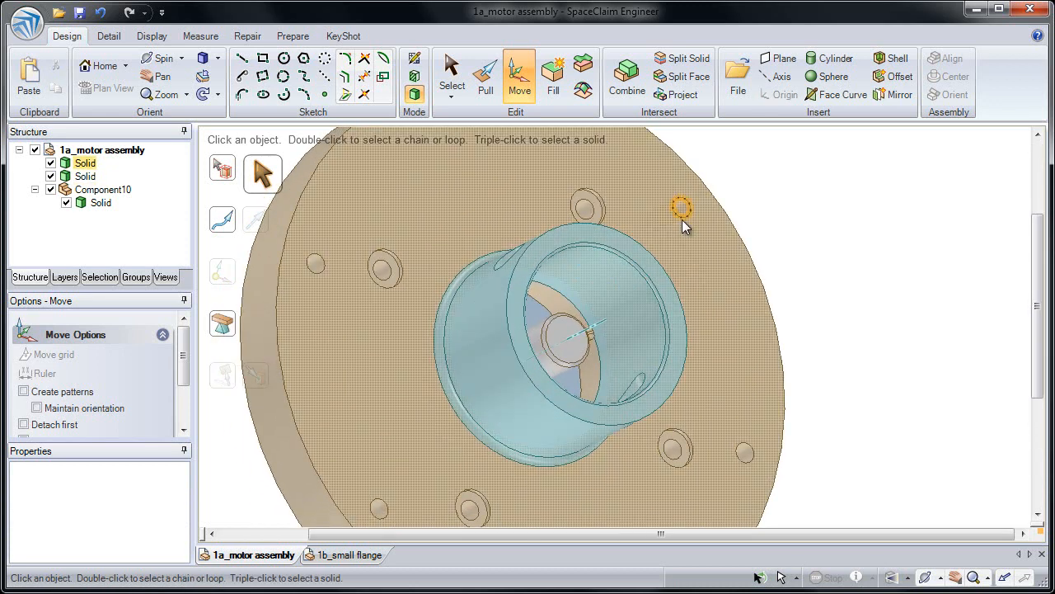
left_click(627, 79)
middle_click_drag(748, 188, 801, 201)
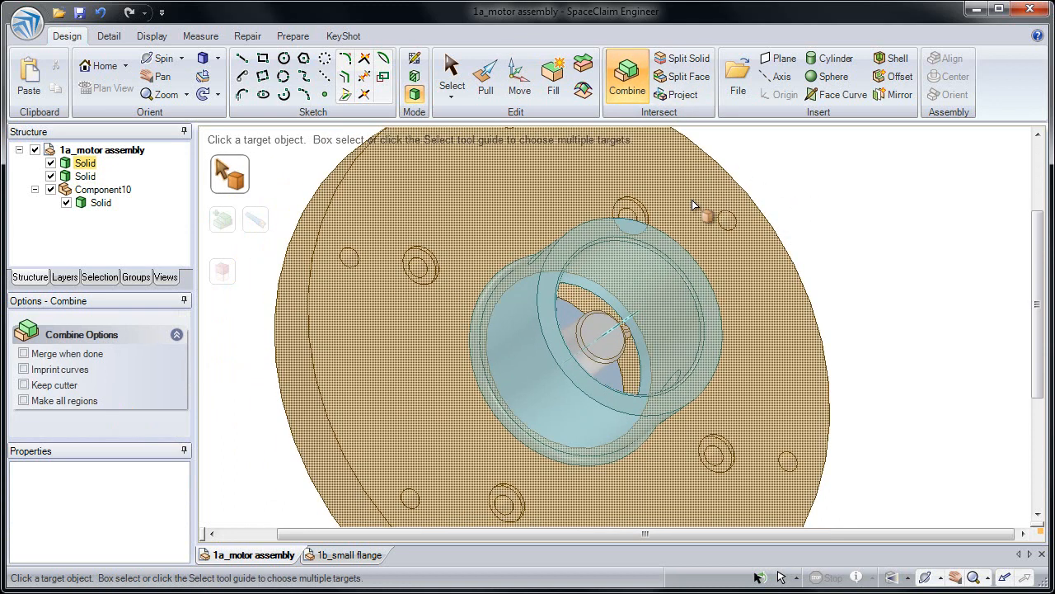
left_click(694, 199)
key("ctrl")
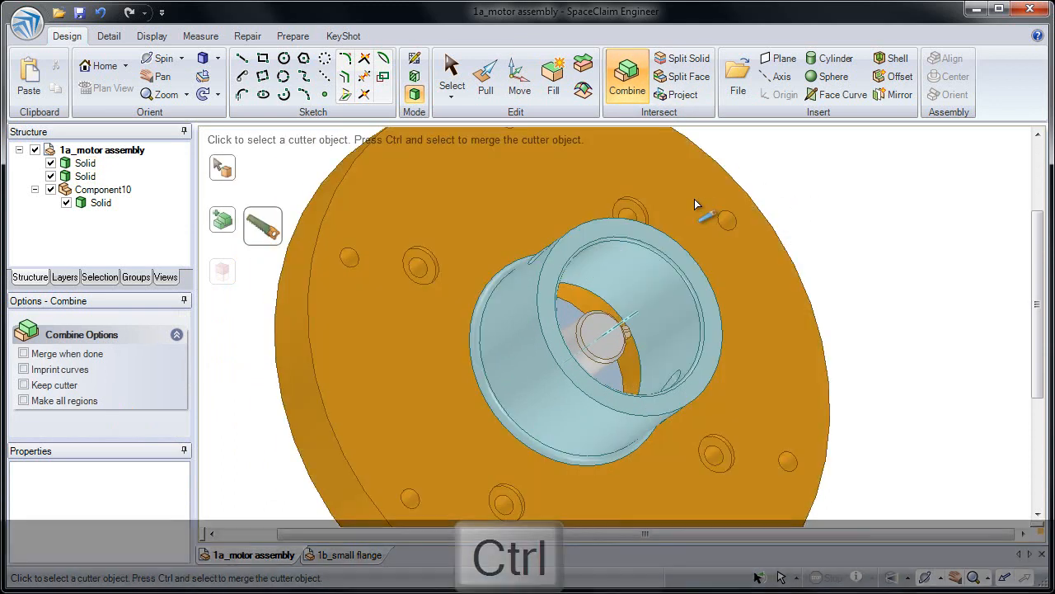
left_click(654, 270, "ctrl")
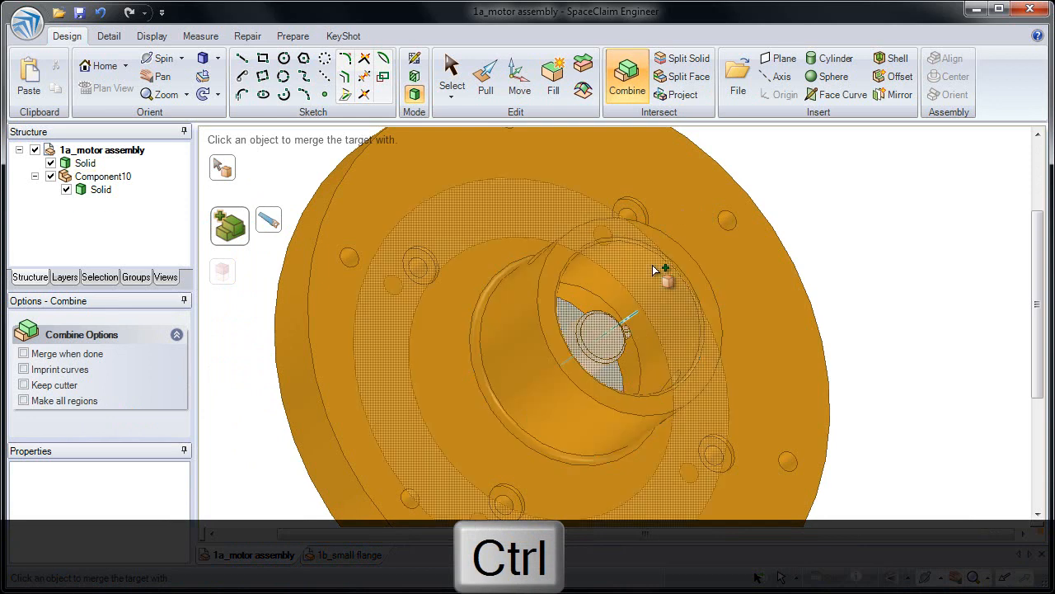
Pull the flange's central bore up to the tube's inner cylindrical face
left_click(488, 87)
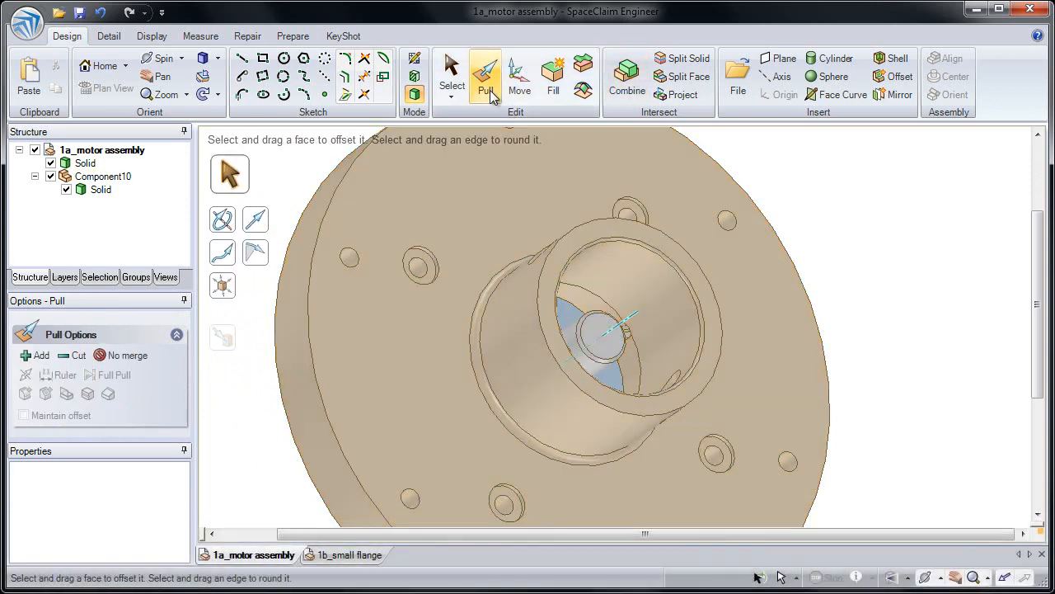
left_click(604, 241)
left_click(604, 242)
middle_click_drag(604, 242, 581, 231)
left_click(600, 249)
mouse_move(599, 308)
left_mouse_down()
mouse_move(590, 307)
mouse_move(581, 356)
left_mouse_up()
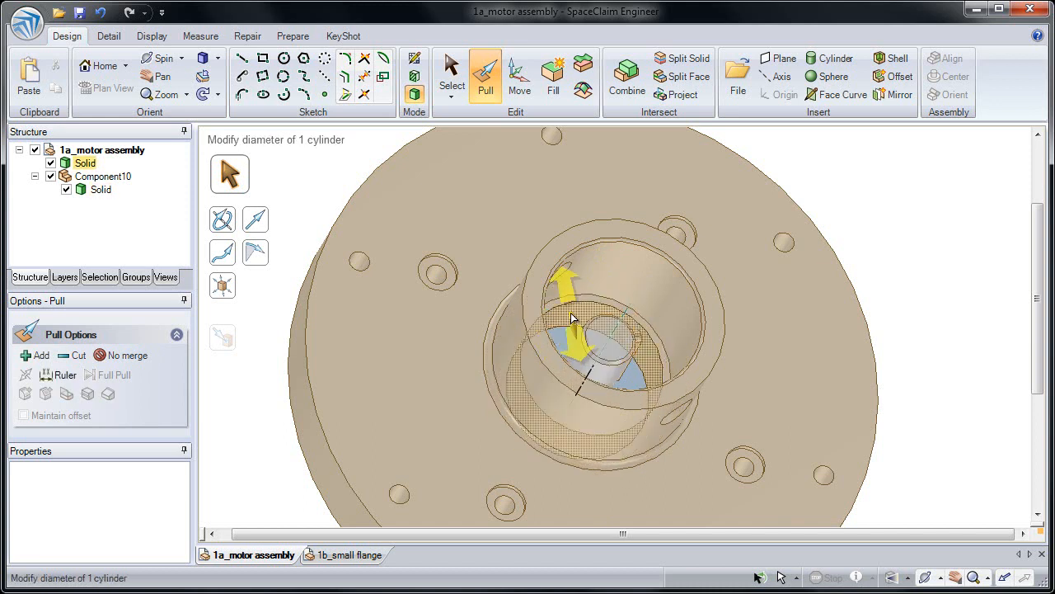
left_click(572, 314)
left_click(662, 247)
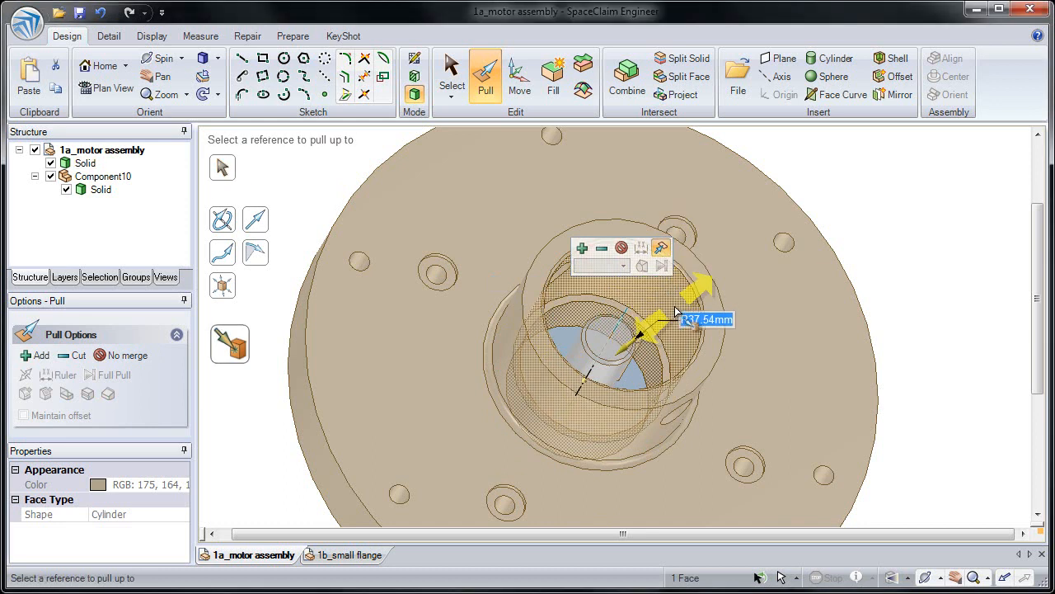
key("Escape")
middle_click_drag(675, 306, 651, 237, "ctrl")
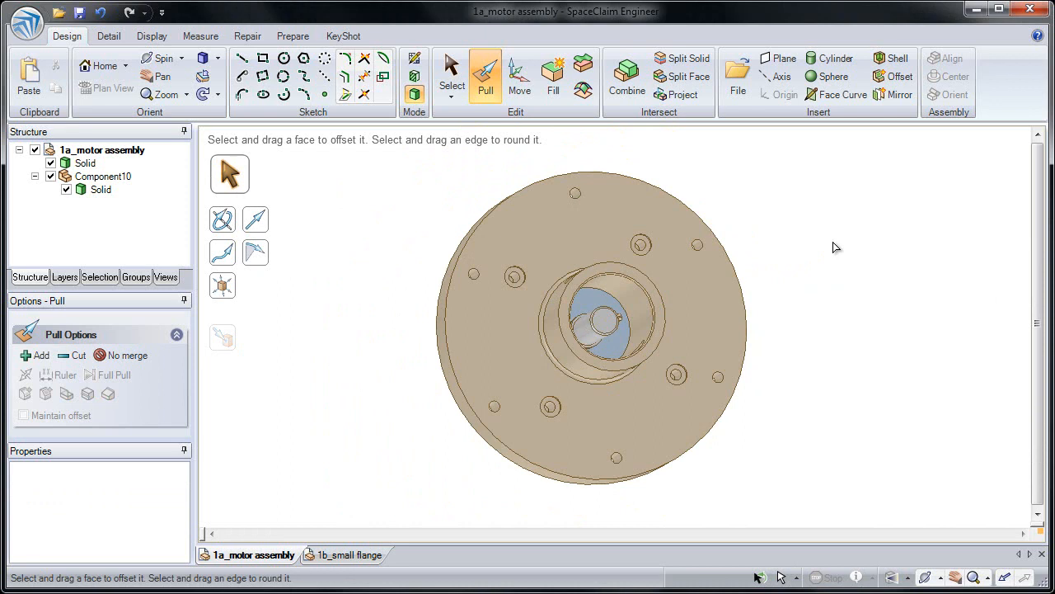